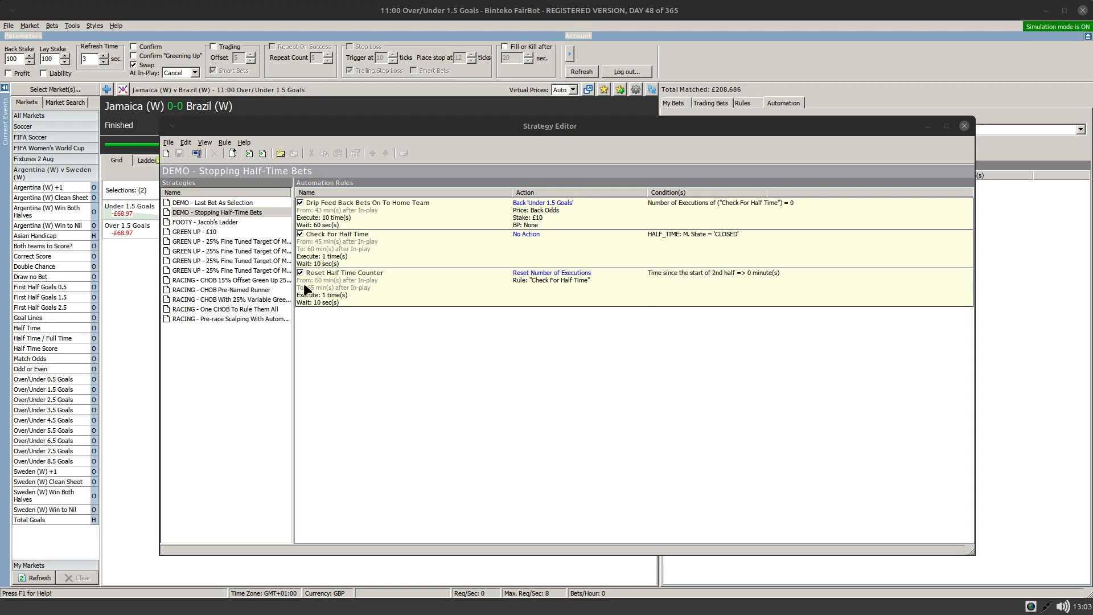
{"action": "left_click_drag", "start_coordinate": [354, 126], "coordinate": [389, 174]}
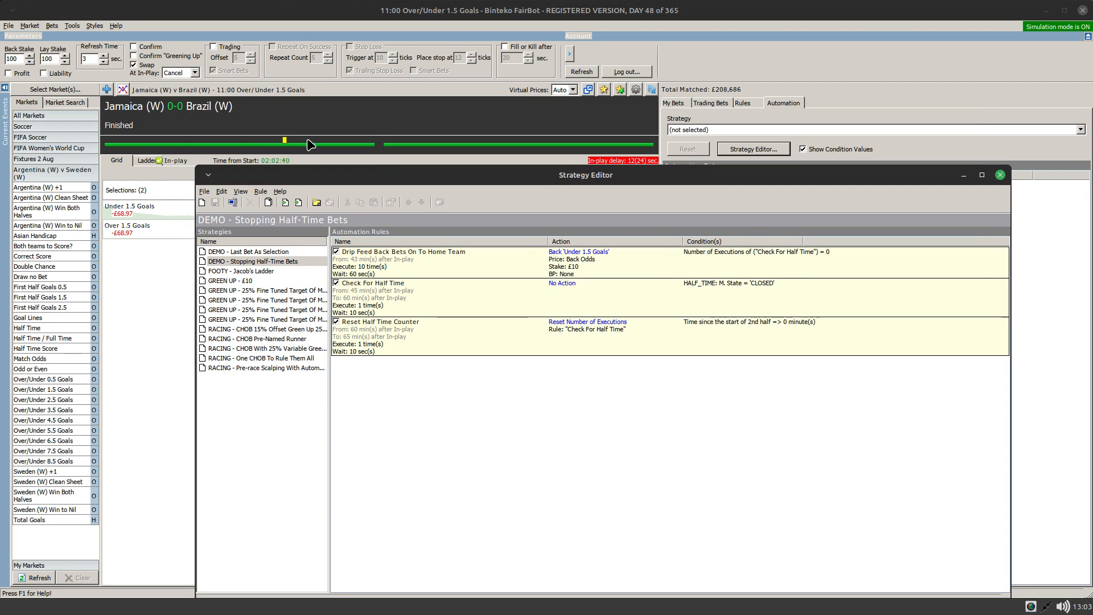
{"action": "left_click_drag", "start_coordinate": [397, 183], "coordinate": [384, 138]}
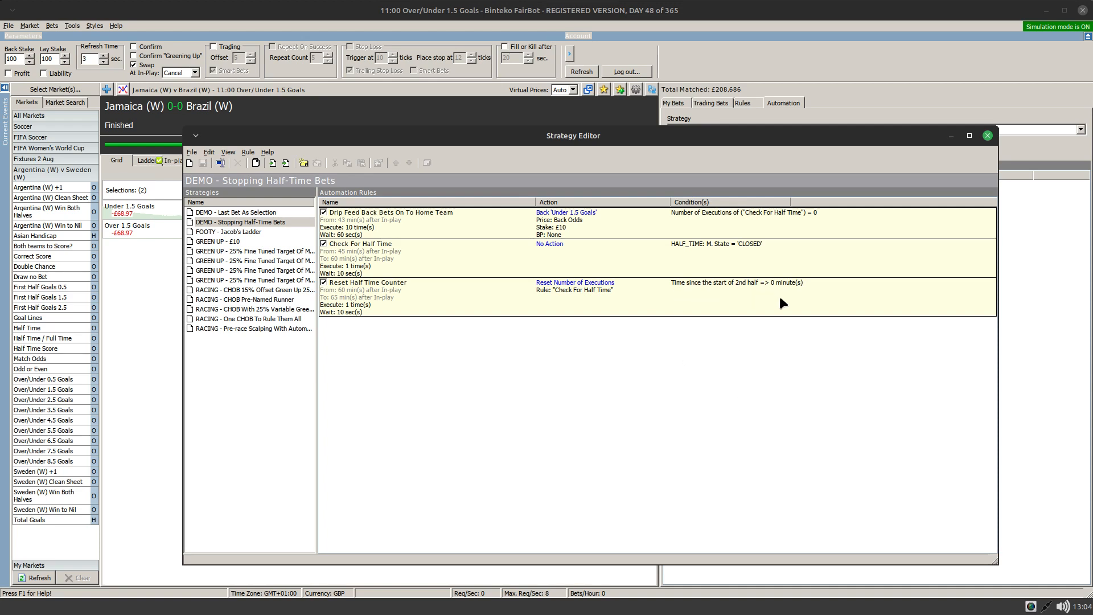
Step: Examine the Reset Half Time Counter rule's second-half condition and the available condition types, leaving the rule unedited
{"action": "double_click", "coordinate": [487, 287]}
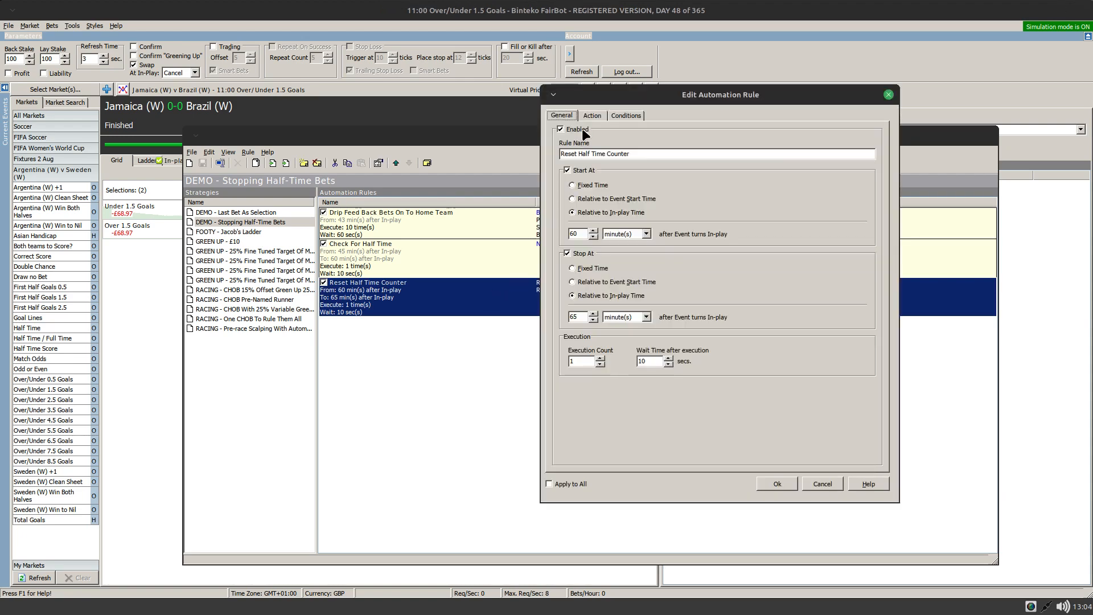
{"action": "left_click", "coordinate": [620, 115]}
{"action": "left_click", "coordinate": [615, 211]}
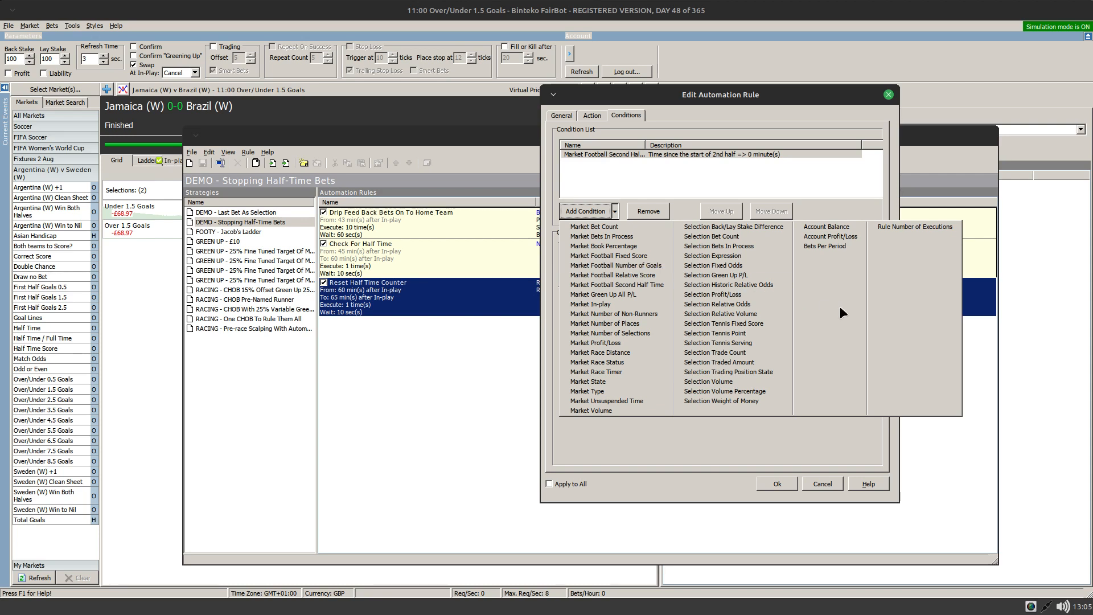
{"action": "left_click", "coordinate": [672, 440]}
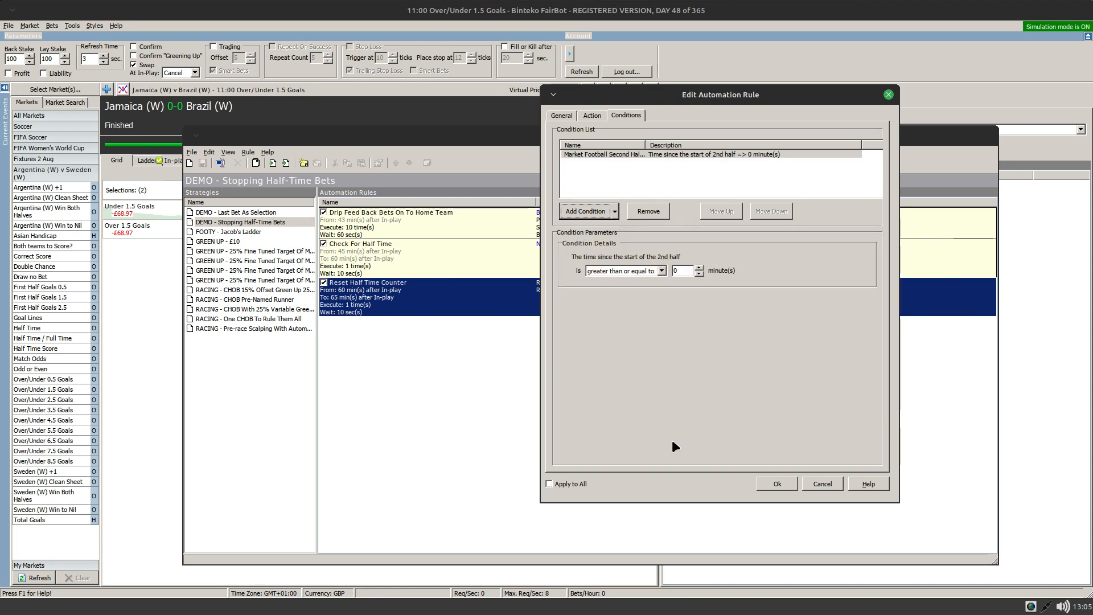
{"action": "left_click", "coordinate": [821, 484]}
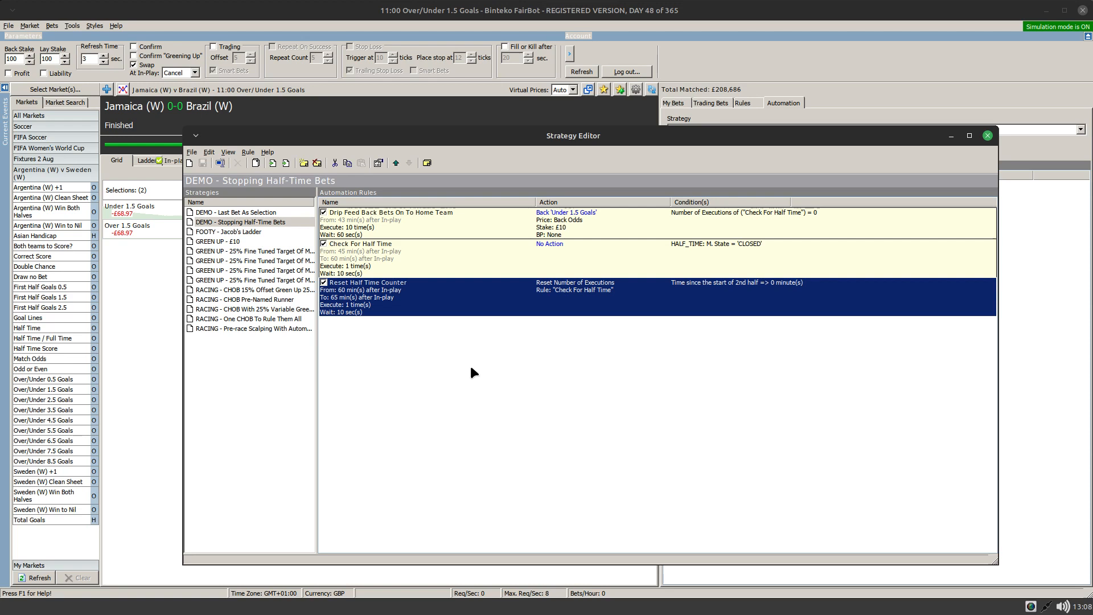
Step: Create a rule named "Counter For Estimating End Of 1st Half Start Of 2nd Half" with its start relative to in-play time
{"action": "left_click", "coordinate": [469, 349]}
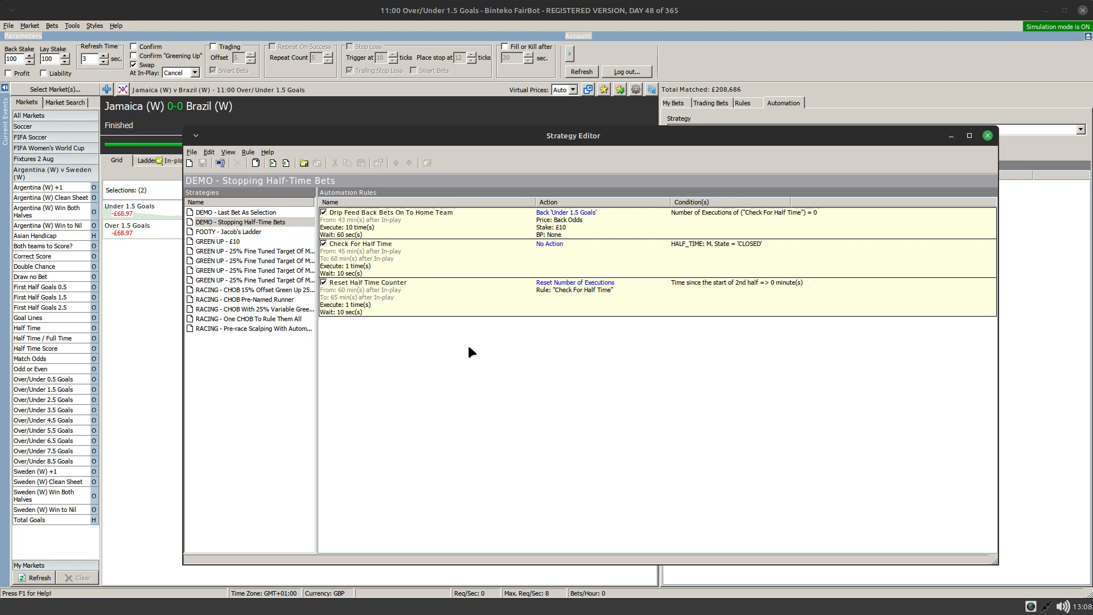
{"action": "right_click", "coordinate": [468, 344]}
{"action": "left_click", "coordinate": [497, 349]}
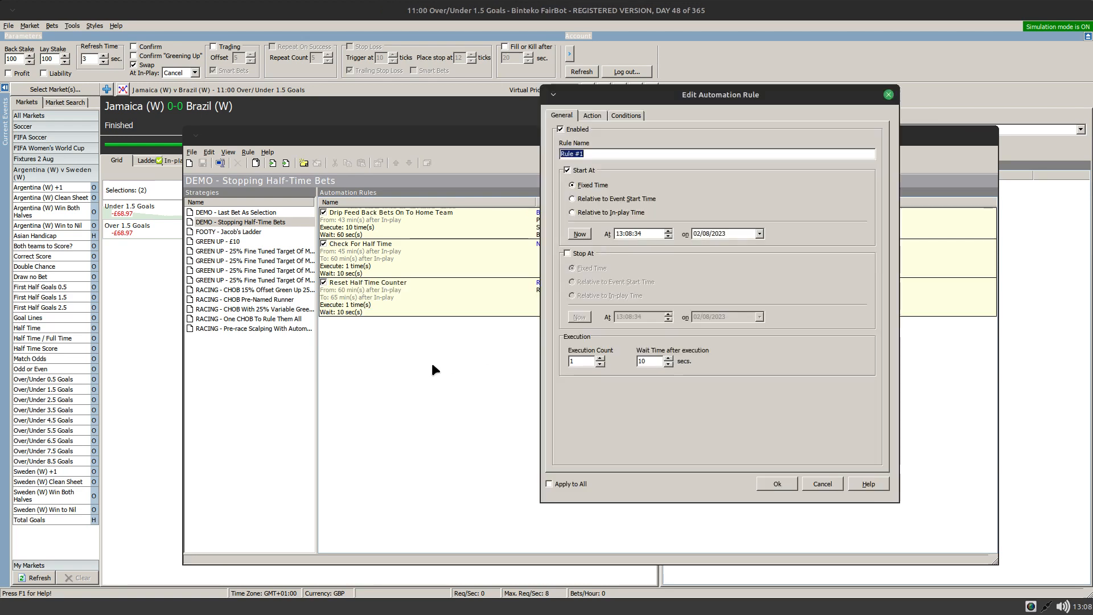
{"action": "left_click", "coordinate": [575, 212]}
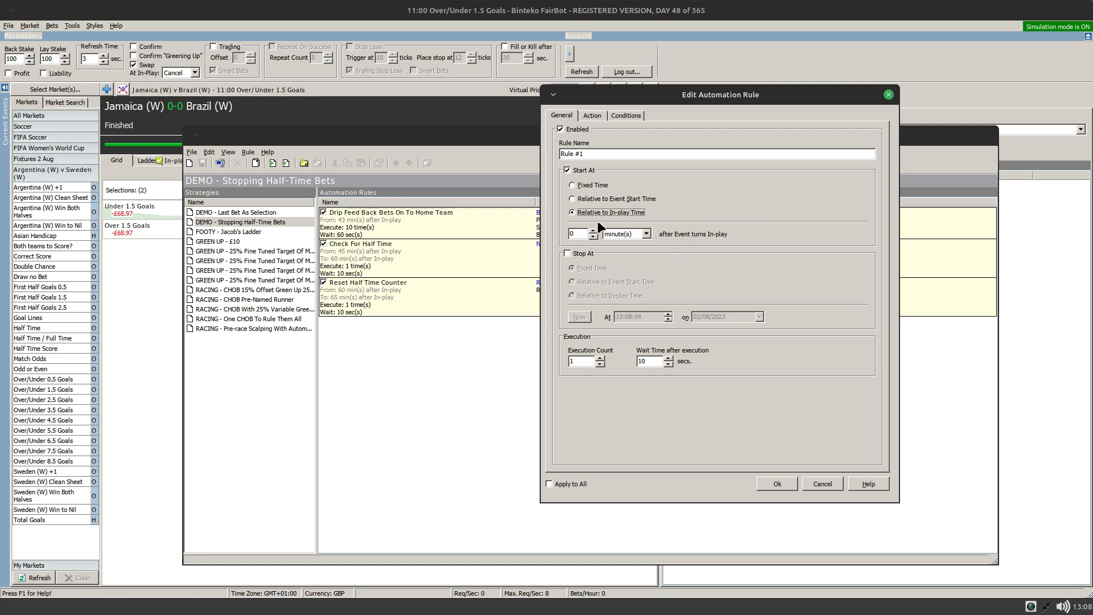
{"action": "left_click_drag", "start_coordinate": [597, 156], "coordinate": [554, 152]}
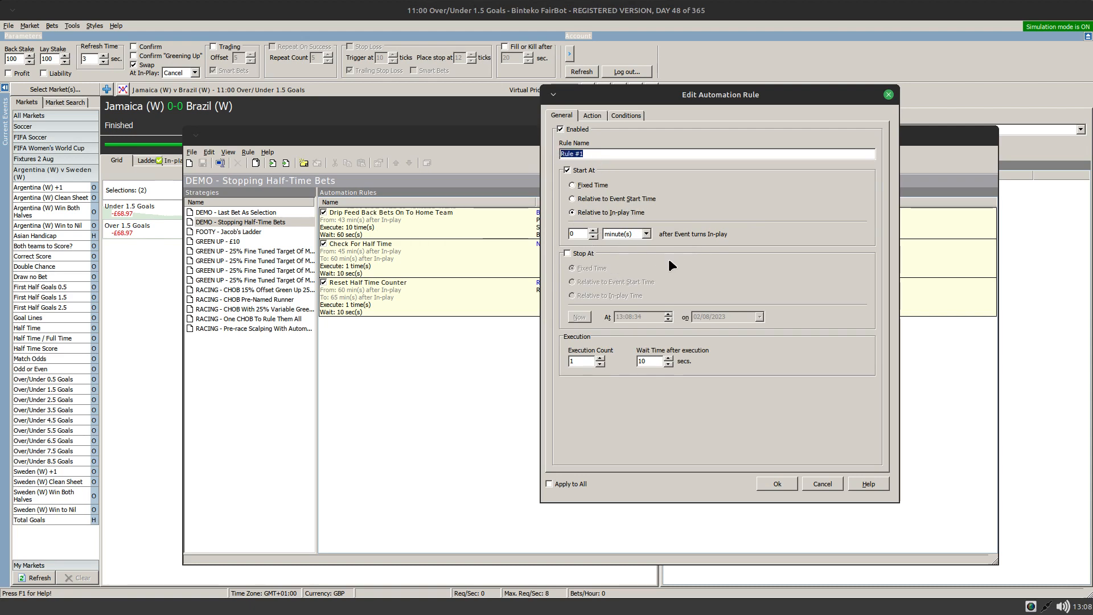
{"action": "type", "text": "Counte"}
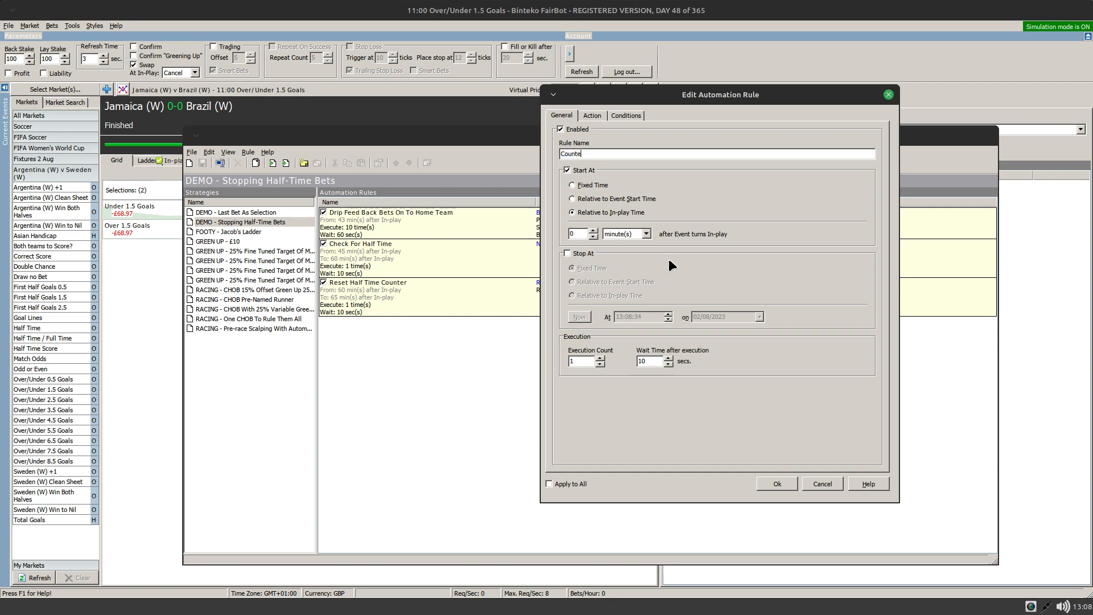
{"action": "type", "text": "r For Estimating"}
{"action": "type", "text": "End Of 1st Half Start Of 2nd Half"}
Step: Add a Market In-play condition to the new counter rule and check its action settings
{"action": "left_click", "coordinate": [621, 116]}
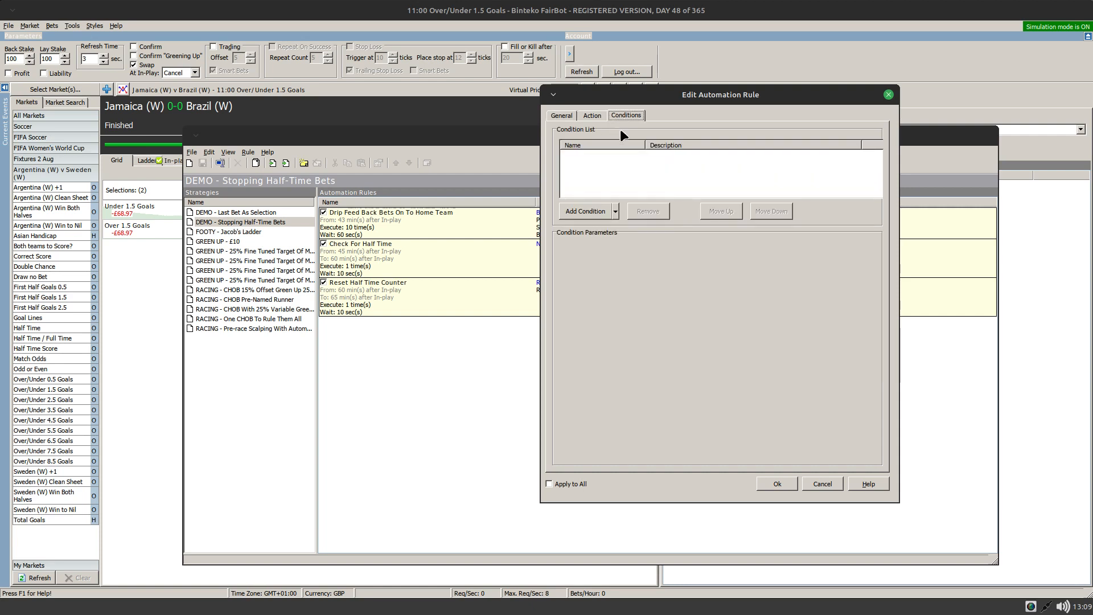
{"action": "left_click", "coordinate": [616, 212]}
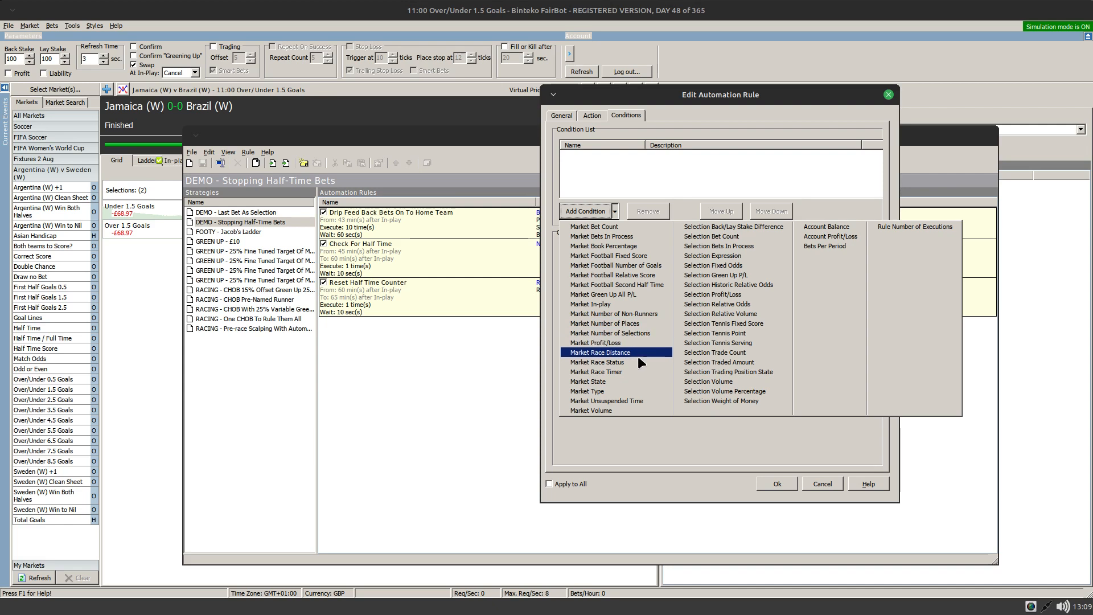
{"action": "left_click", "coordinate": [593, 303]}
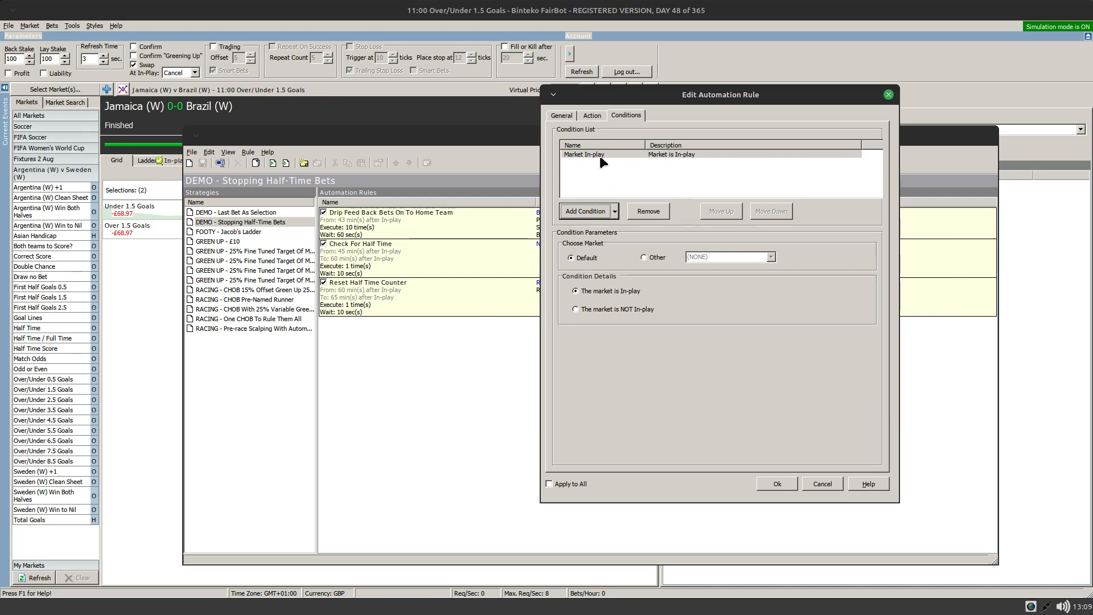
{"action": "left_click", "coordinate": [589, 114]}
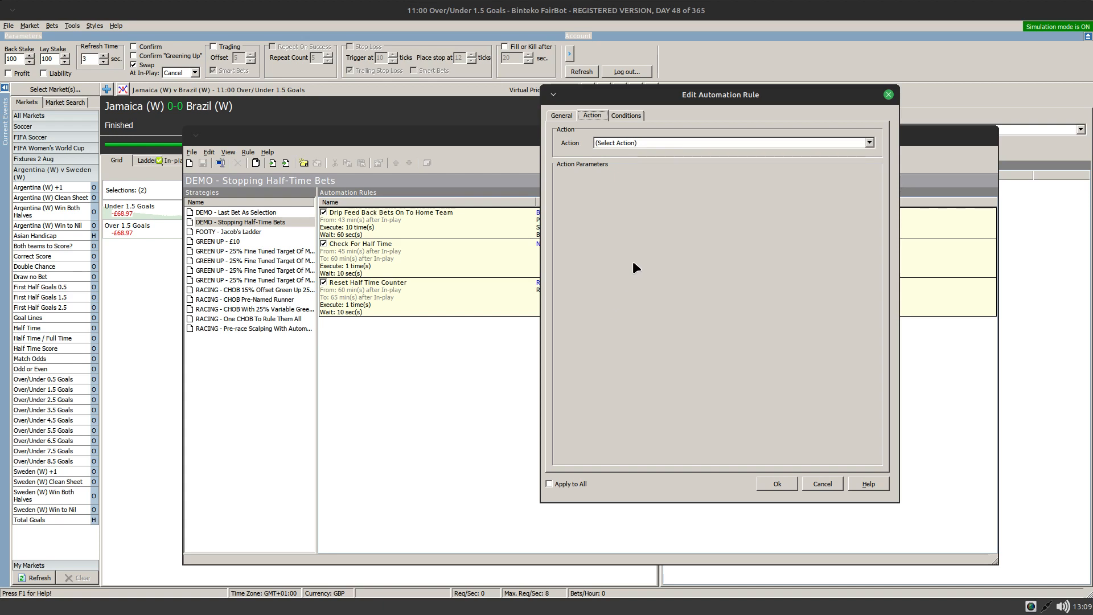
Step: Set the counter rule's execution count to 14 and its wait time after execution to 300 seconds, and save the rule
{"action": "left_click", "coordinate": [562, 116]}
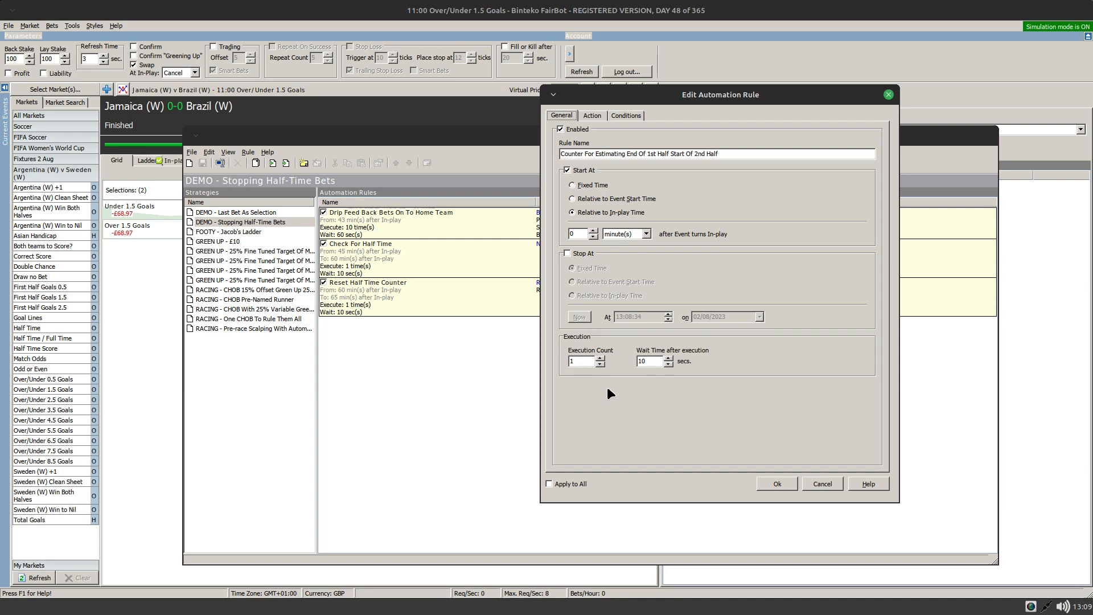
{"action": "double_click", "coordinate": [646, 362]}
{"action": "key", "text": "shift+Tab"}
{"action": "type", "text": "14"}
{"action": "double_click", "coordinate": [652, 365]}
{"action": "type", "text": "300"}
{"action": "left_click", "coordinate": [775, 483]}
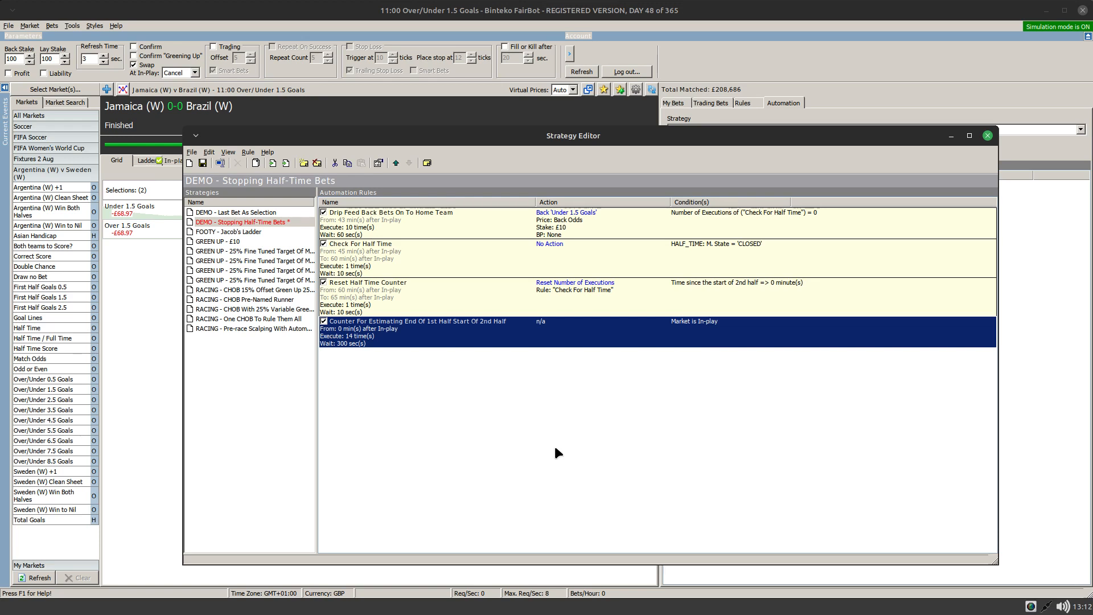
Step: Duplicate the "Drip Feed Back Bets On To Home Team" rule within the same strategy
{"action": "left_click", "coordinate": [475, 408]}
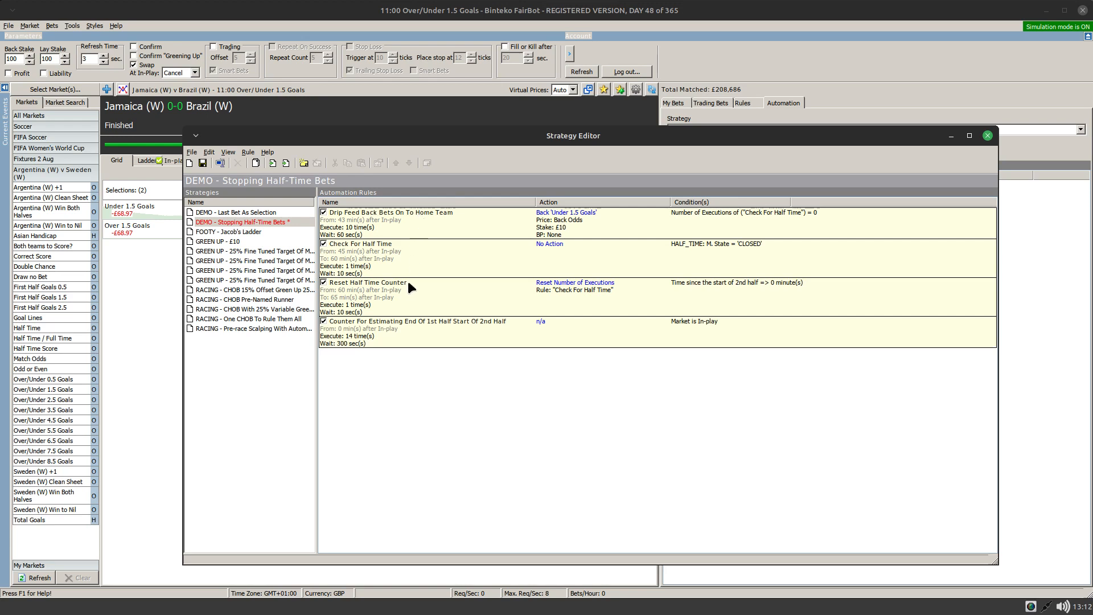
{"action": "left_click", "coordinate": [459, 218]}
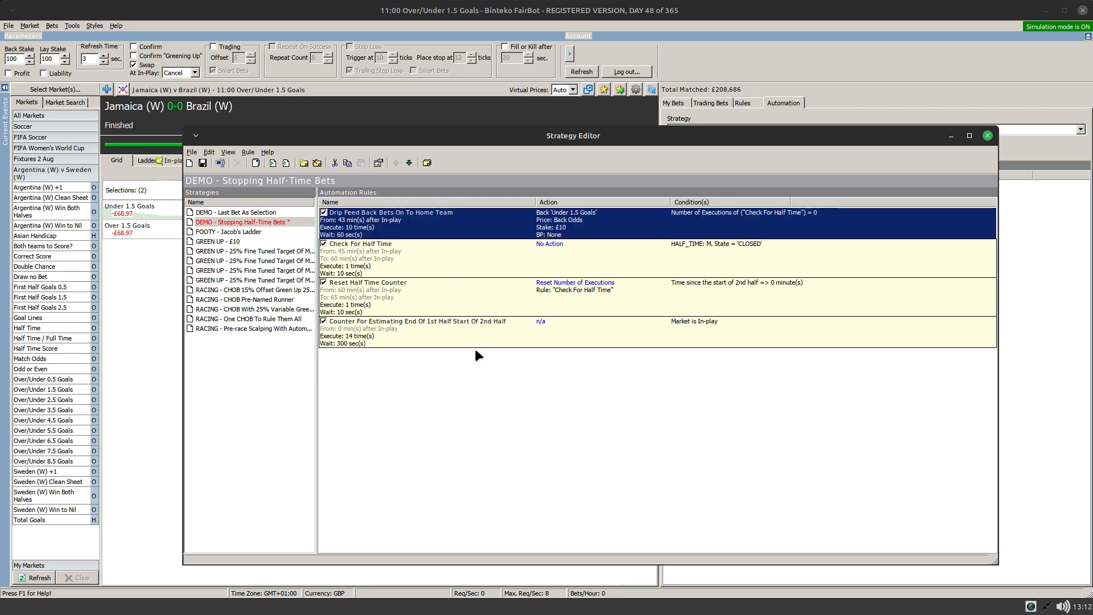
{"action": "key", "text": "ctrl+c"}
{"action": "key", "text": "ctrl+v"}
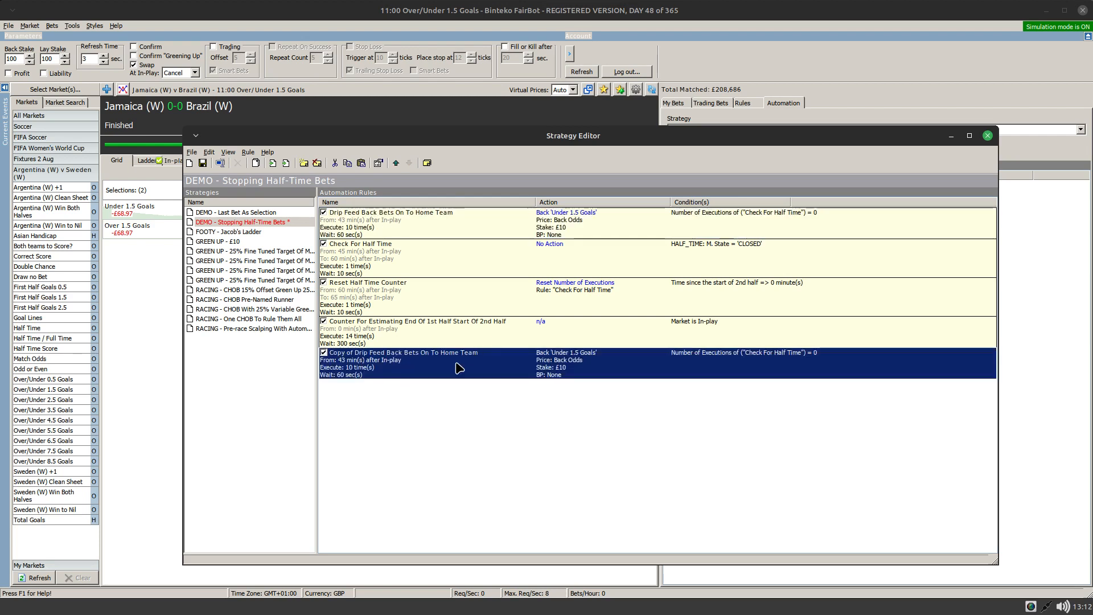
Step: Rename the copied drip feed rule "Drip Feed Back Bets On To Home Team VER 2"
{"action": "double_click", "coordinate": [405, 369]}
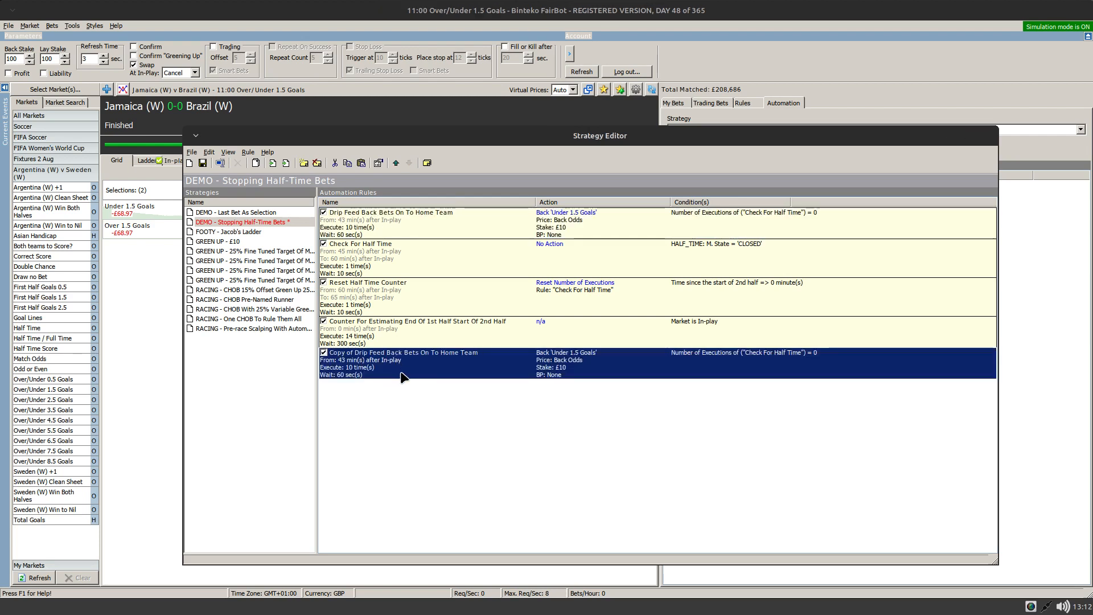
{"action": "left_click_drag", "start_coordinate": [583, 154], "coordinate": [480, 152]}
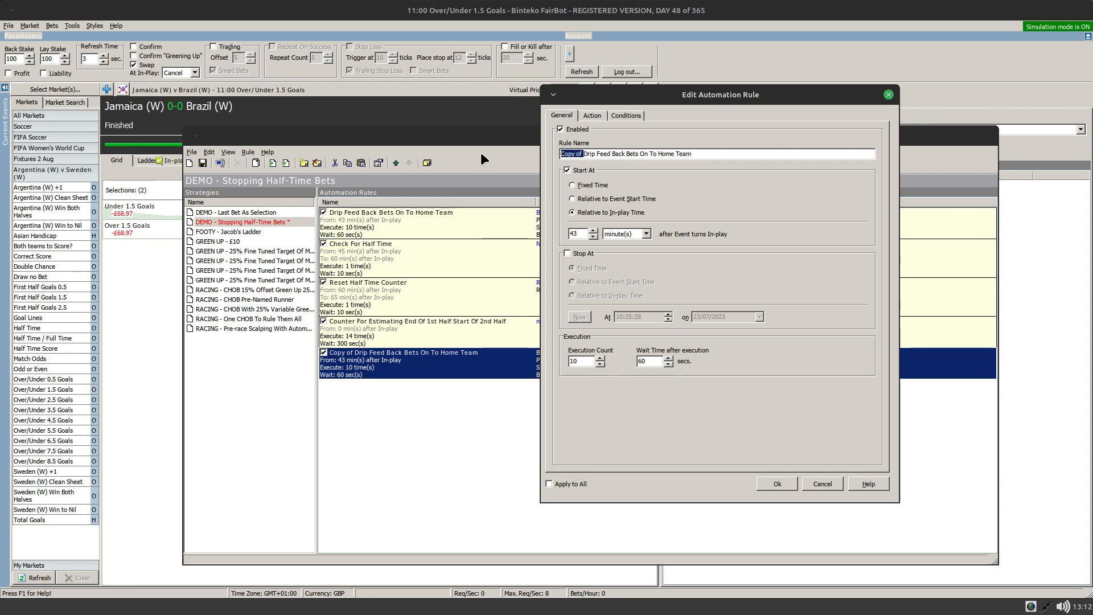
{"action": "key", "text": "BackSpace"}
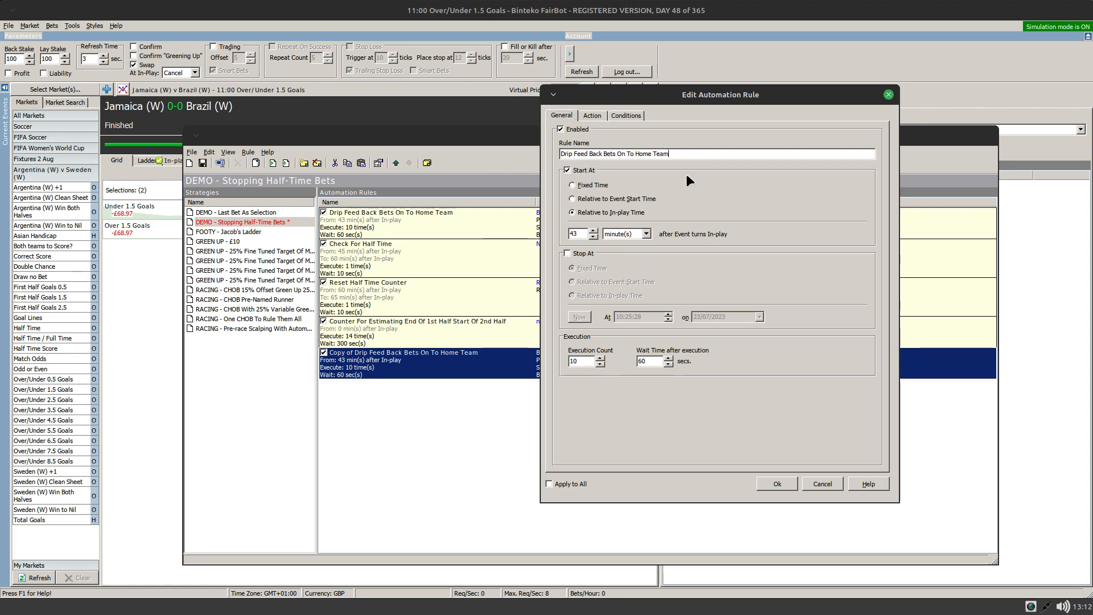
{"action": "type", "text": "VER 2"}
{"action": "left_click", "coordinate": [769, 483]}
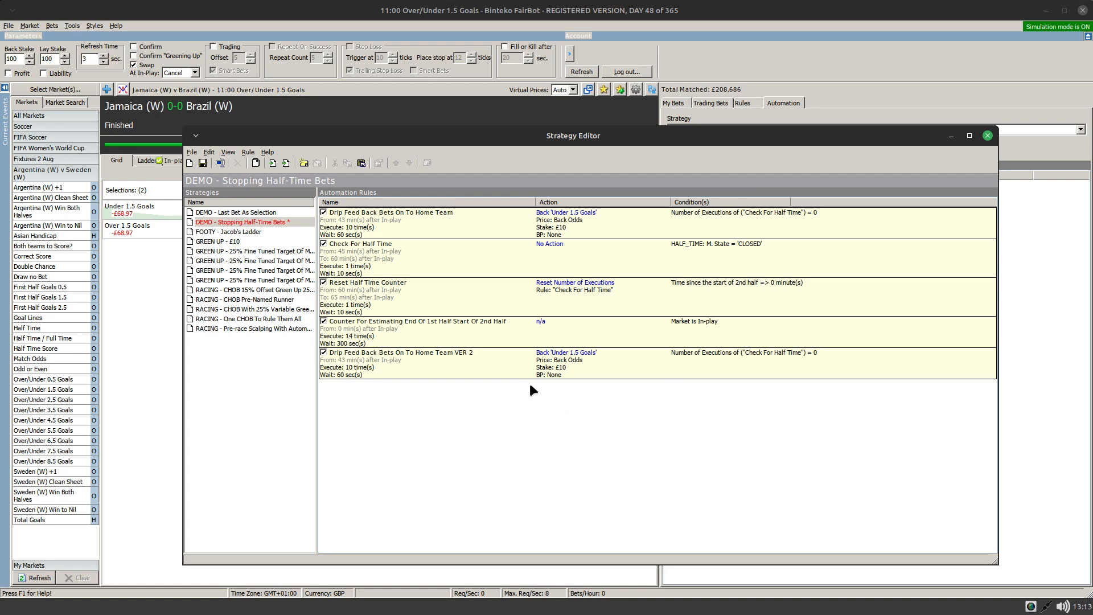
Step: Replace the existing condition of the VER 2 drip feed rule with a new Rule Number of Executions condition
{"action": "double_click", "coordinate": [499, 358]}
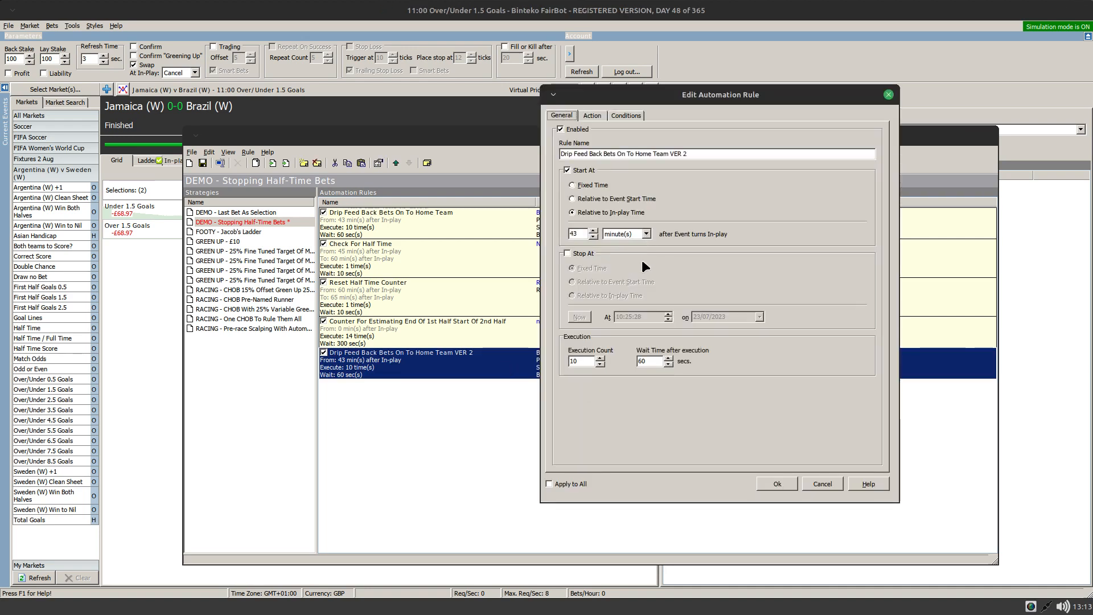
{"action": "left_click", "coordinate": [627, 115]}
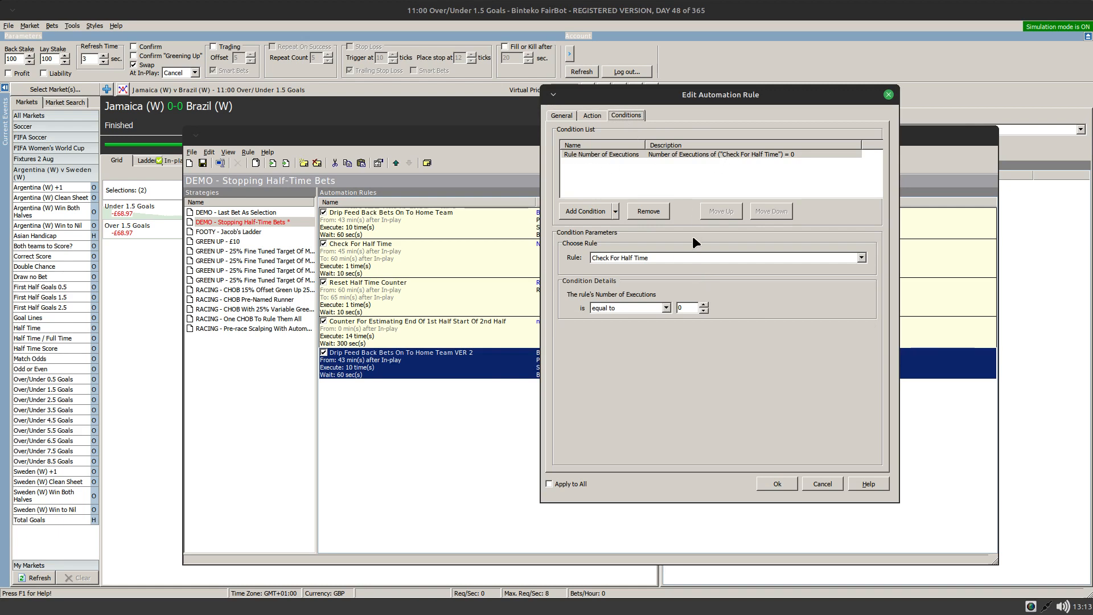
{"action": "left_click", "coordinate": [647, 212]}
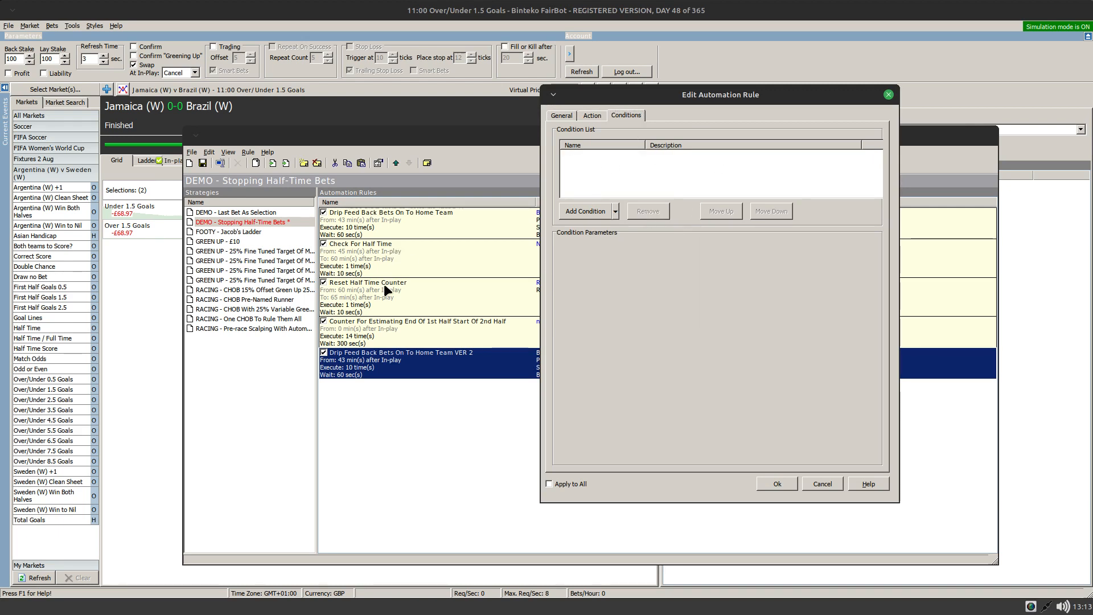
{"action": "left_click", "coordinate": [617, 207]}
{"action": "left_click", "coordinate": [905, 231]}
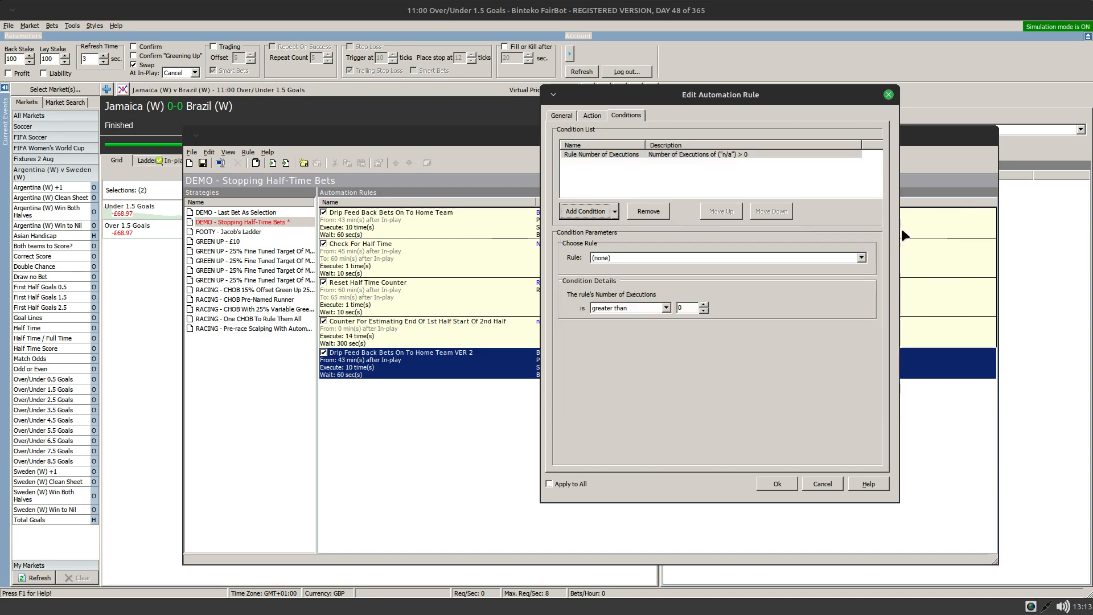
Step: Make the condition require "Counter For Estimating End Of 1st Half Start Of 2nd Half" executions less than or equal to 10
{"action": "left_click", "coordinate": [688, 259]}
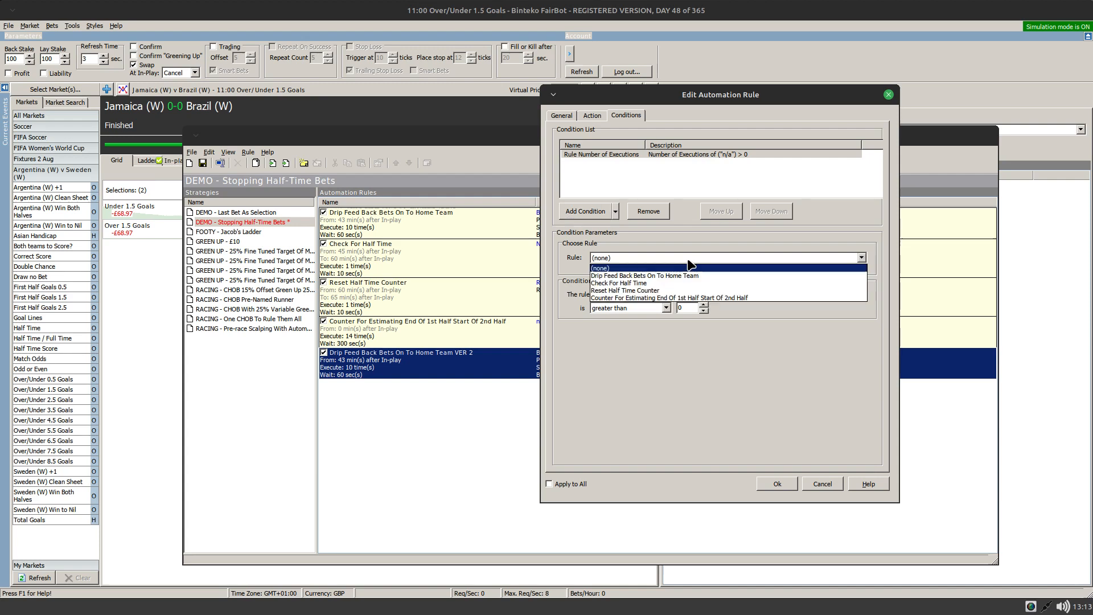
{"action": "left_click", "coordinate": [634, 298]}
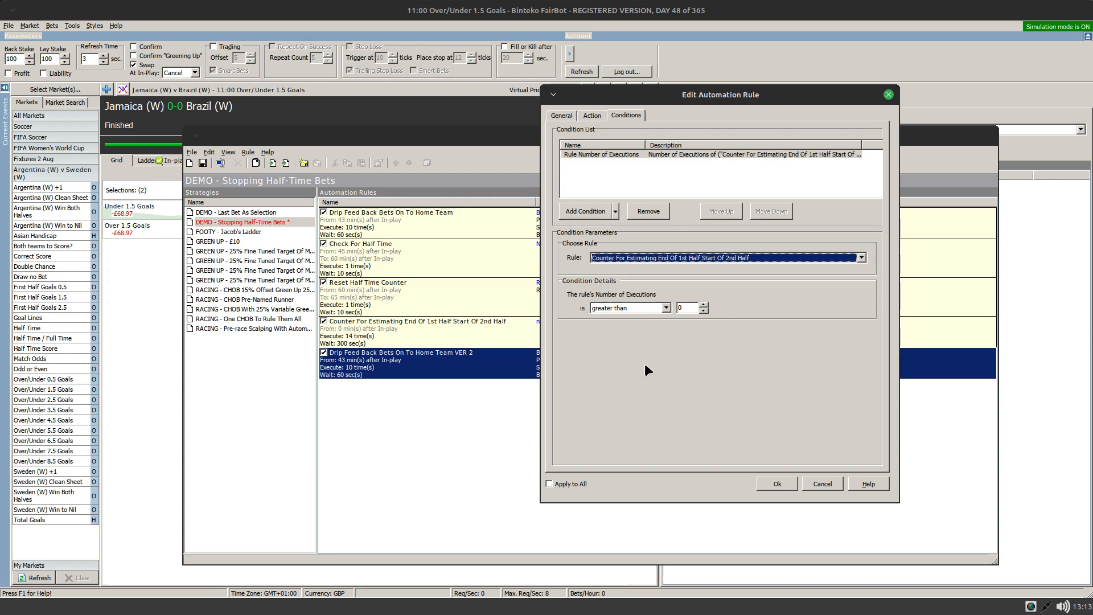
{"action": "left_click", "coordinate": [666, 308]}
{"action": "left_click", "coordinate": [618, 338]}
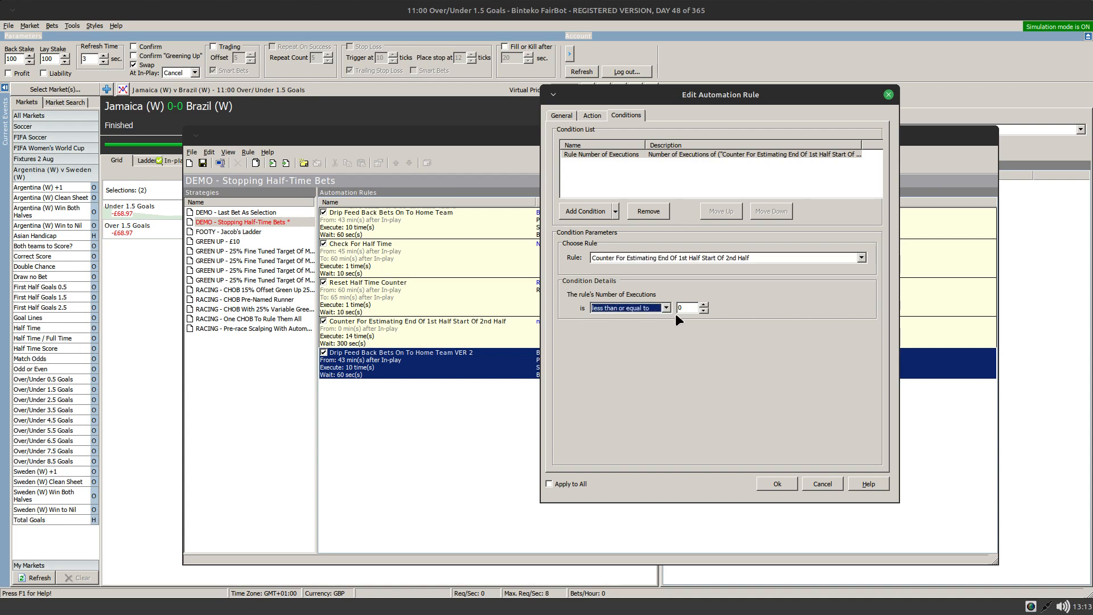
{"action": "left_click", "coordinate": [687, 308]}
{"action": "type", "text": "10"}
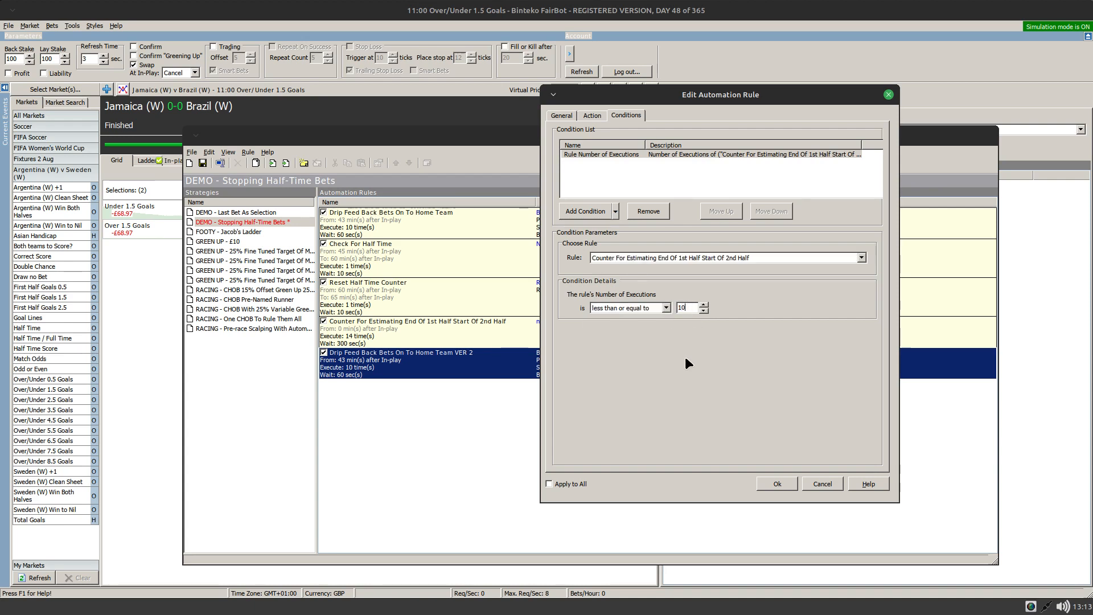
{"action": "left_click", "coordinate": [777, 484]}
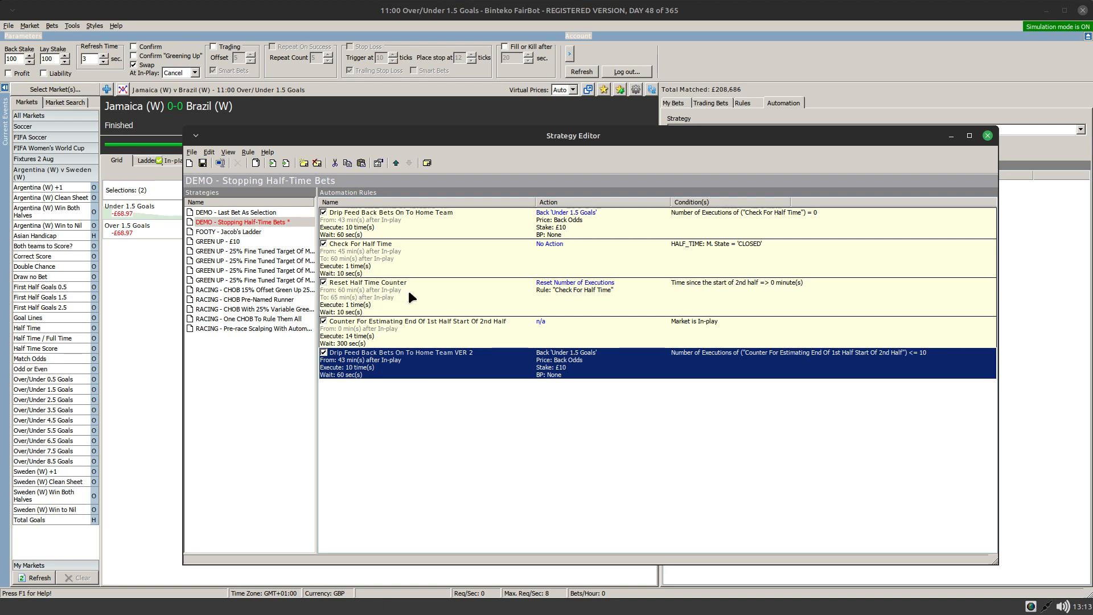
Step: Duplicate the "Reset Half Time Counter" rule within the same strategy
{"action": "left_click", "coordinate": [449, 292]}
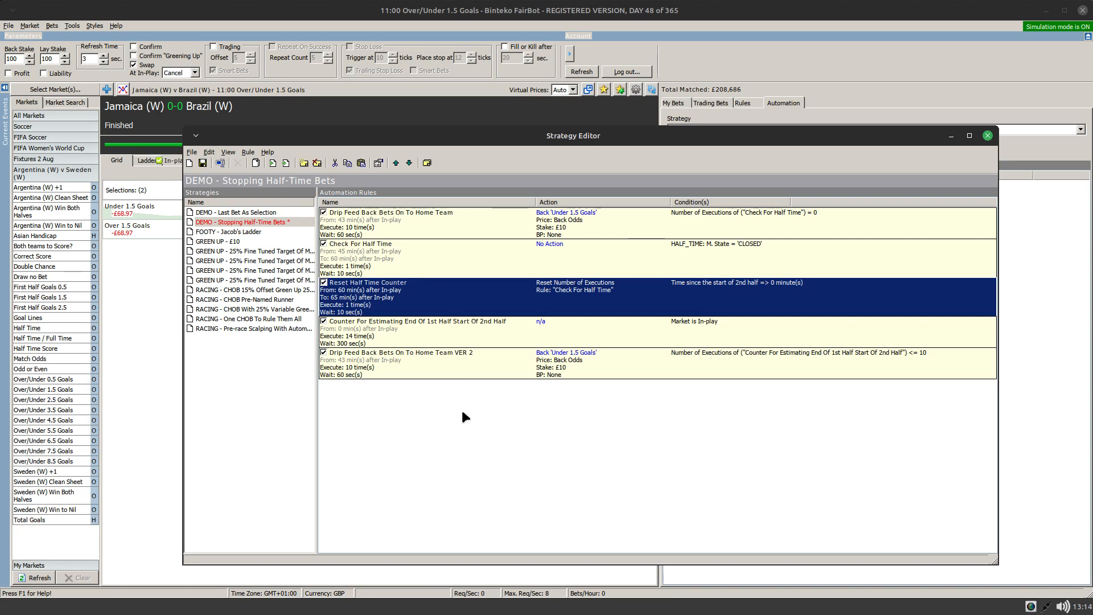
{"action": "key", "text": "ctrl+c"}
{"action": "key", "text": "ctrl+v"}
Step: Rename the copied reset rule "Reset Half Time Counter VER 2", keeping its stop time enabled
{"action": "double_click", "coordinate": [483, 403]}
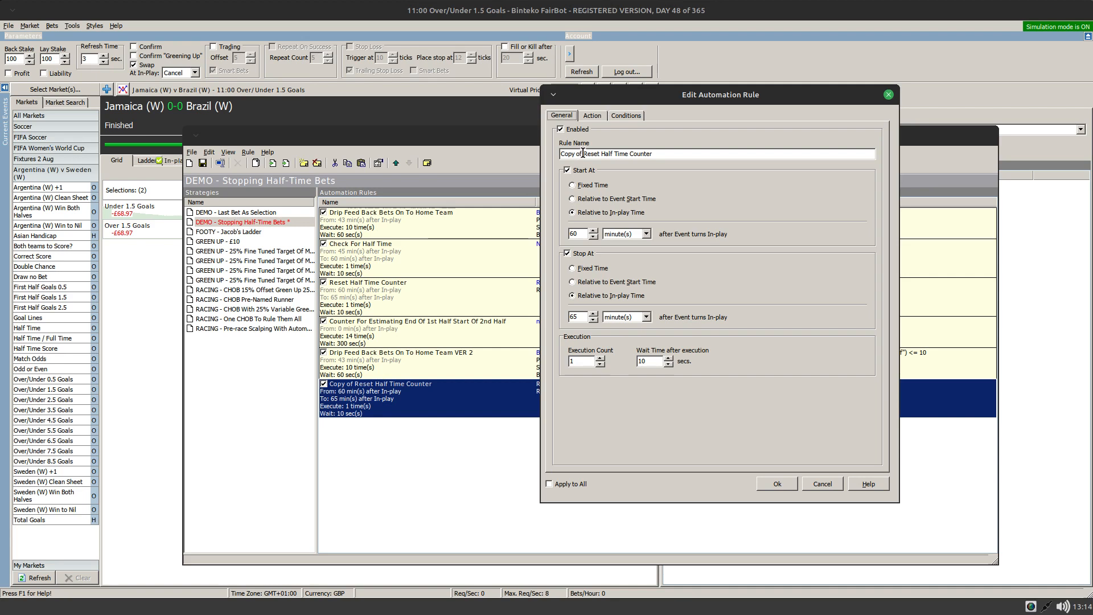
{"action": "left_click_drag", "start_coordinate": [583, 154], "coordinate": [561, 154]}
{"action": "key", "text": "BackSpace"}
{"action": "left_click", "coordinate": [637, 154]}
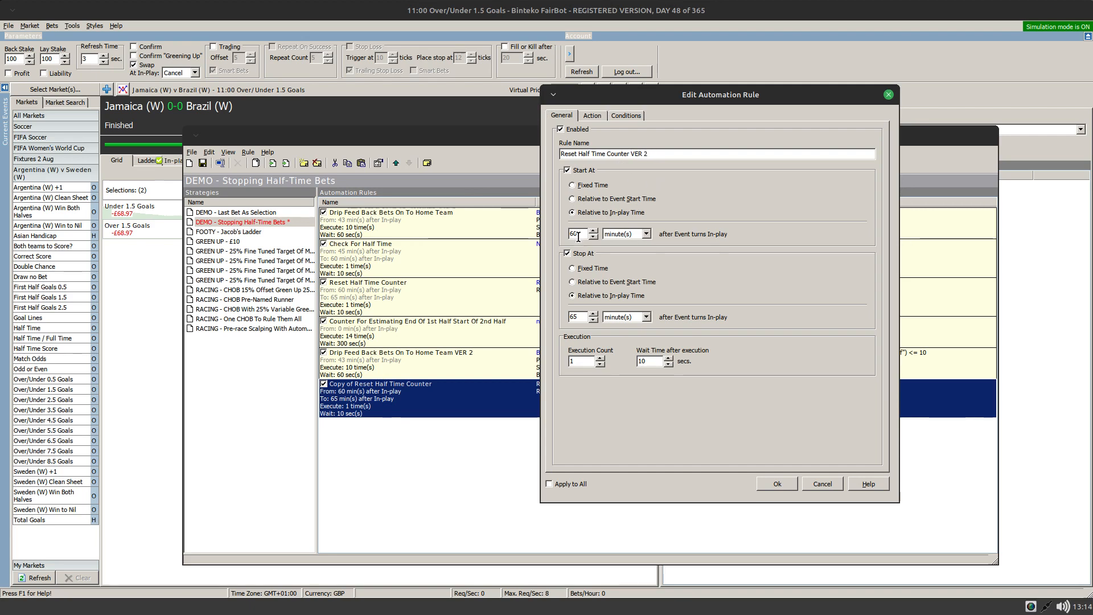
{"action": "left_click", "coordinate": [567, 253]}
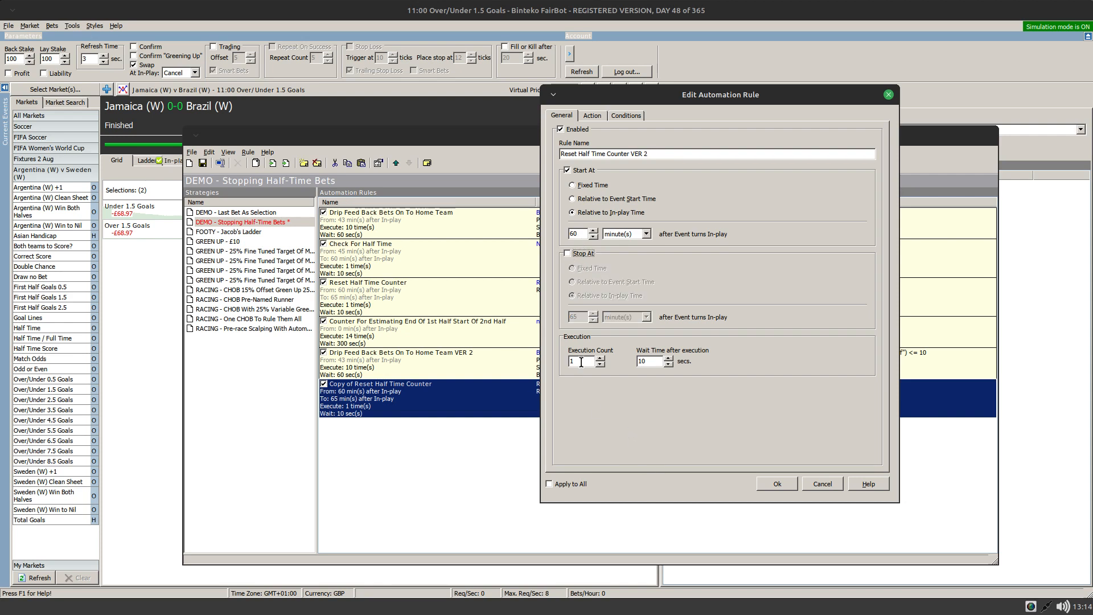
{"action": "left_click", "coordinate": [567, 253]}
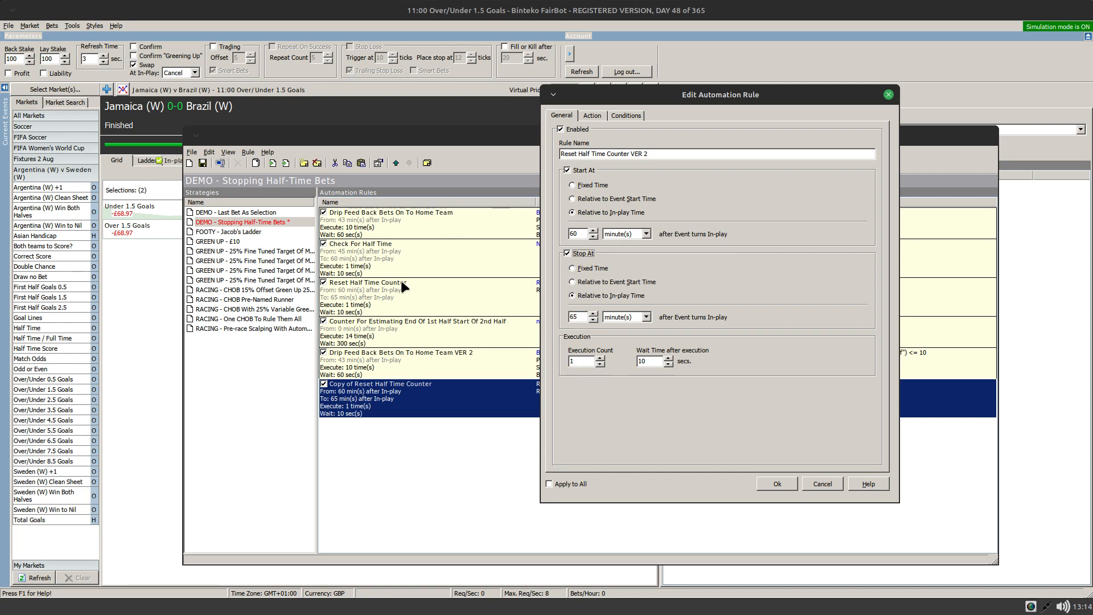
Step: Make the VER 2 reset rule's action reset the executions of "Counter For Estimating End Of 1st Half Start Of 2nd Half"
{"action": "left_click", "coordinate": [596, 115]}
{"action": "left_click", "coordinate": [633, 142]}
{"action": "left_click", "coordinate": [633, 142]}
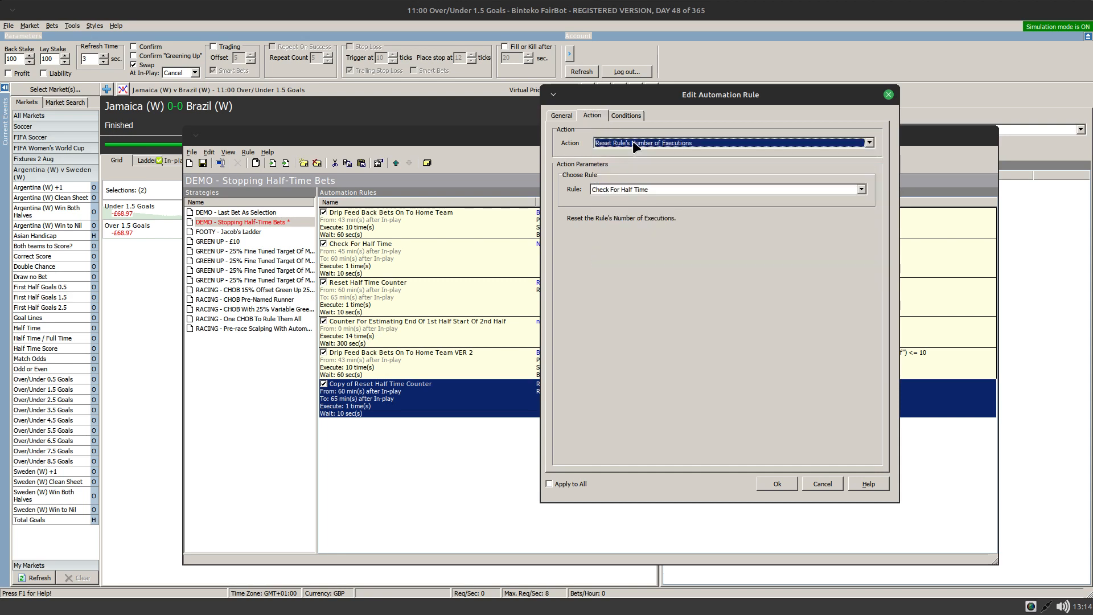
{"action": "left_click", "coordinate": [661, 190]}
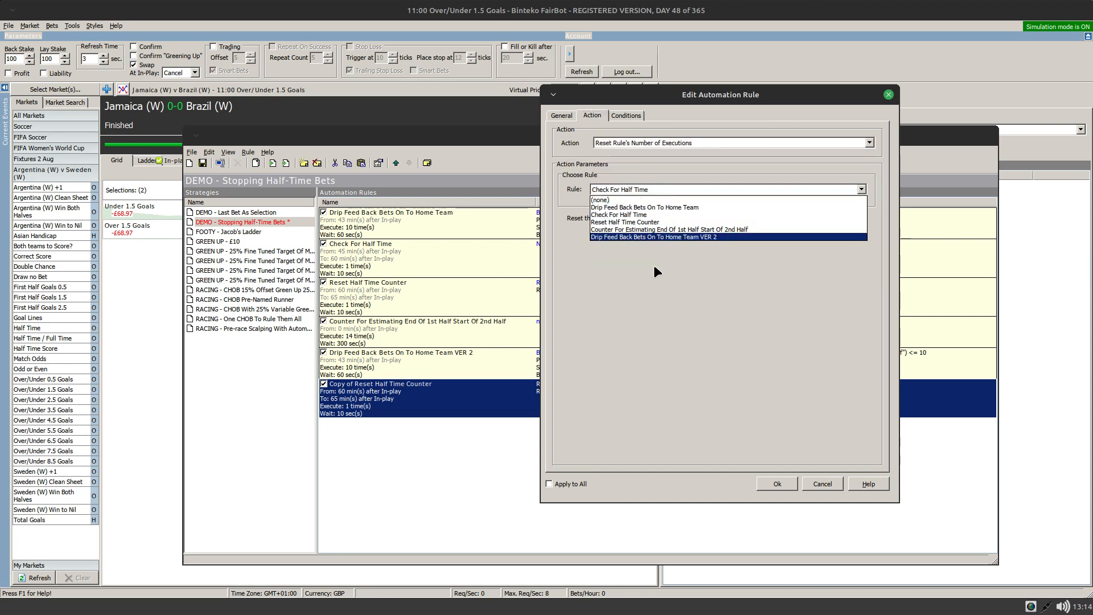
{"action": "left_click", "coordinate": [644, 229]}
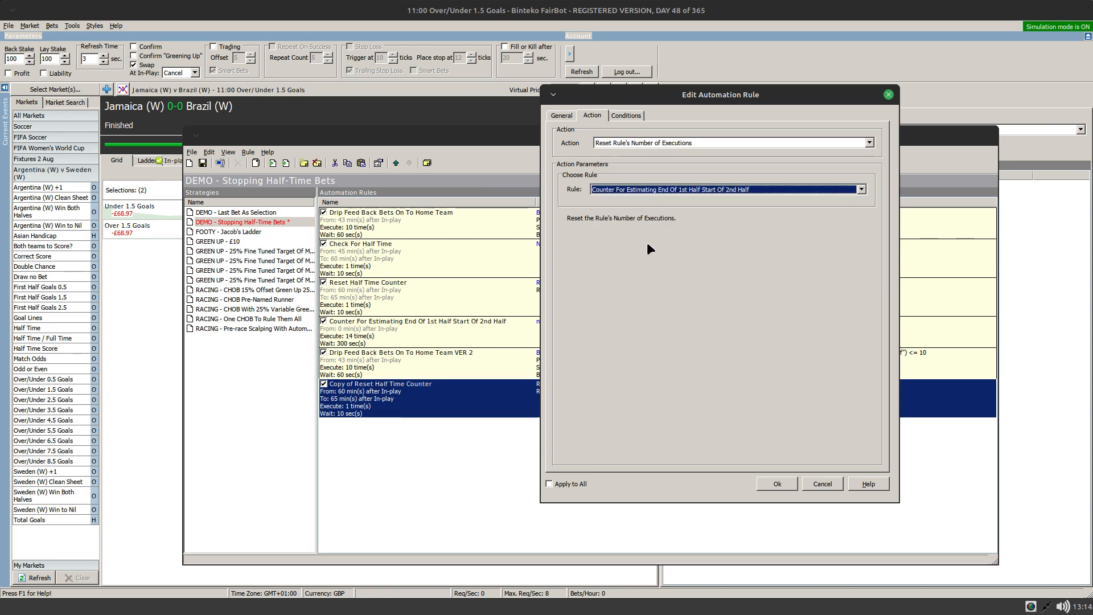
Step: Replace the second-half time condition of the VER 2 reset rule with a Rule Number of Executions condition
{"action": "left_click", "coordinate": [626, 114]}
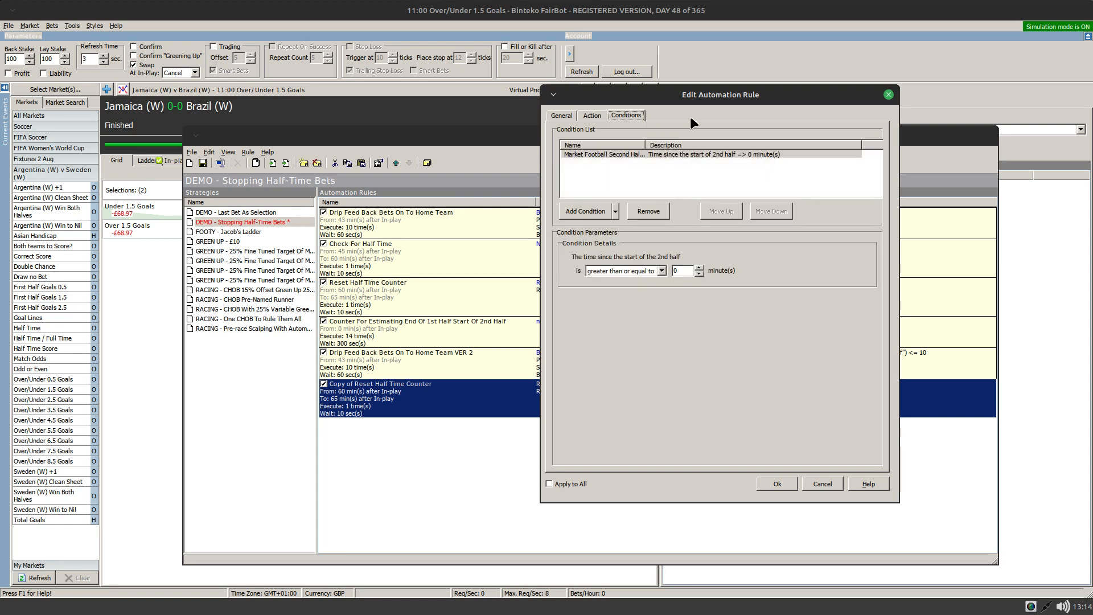
{"action": "left_click_drag", "start_coordinate": [694, 100], "coordinate": [822, 136]}
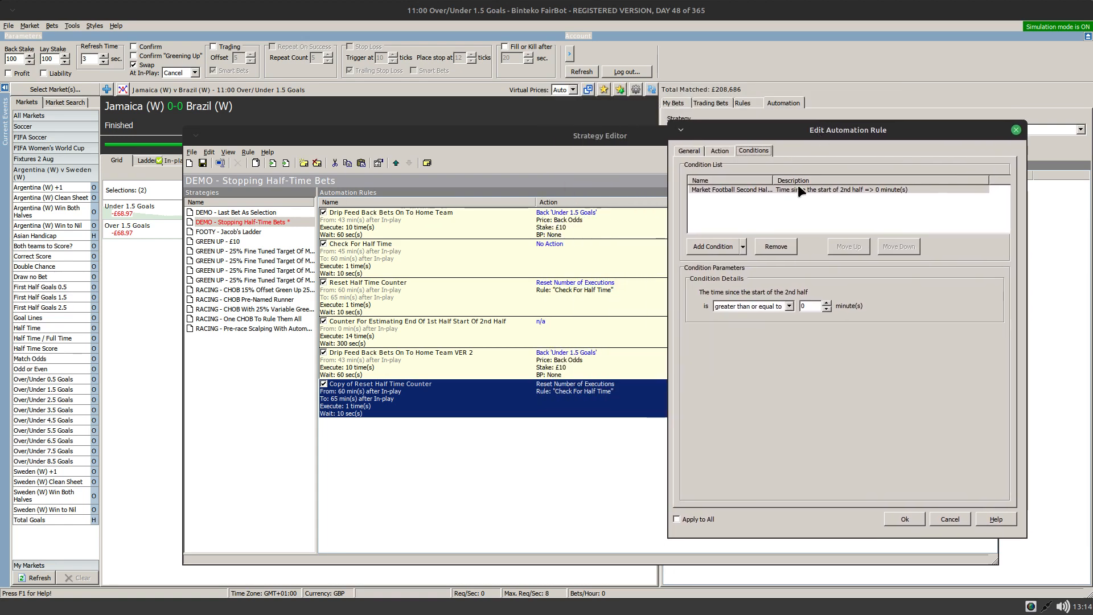
{"action": "left_click", "coordinate": [778, 246]}
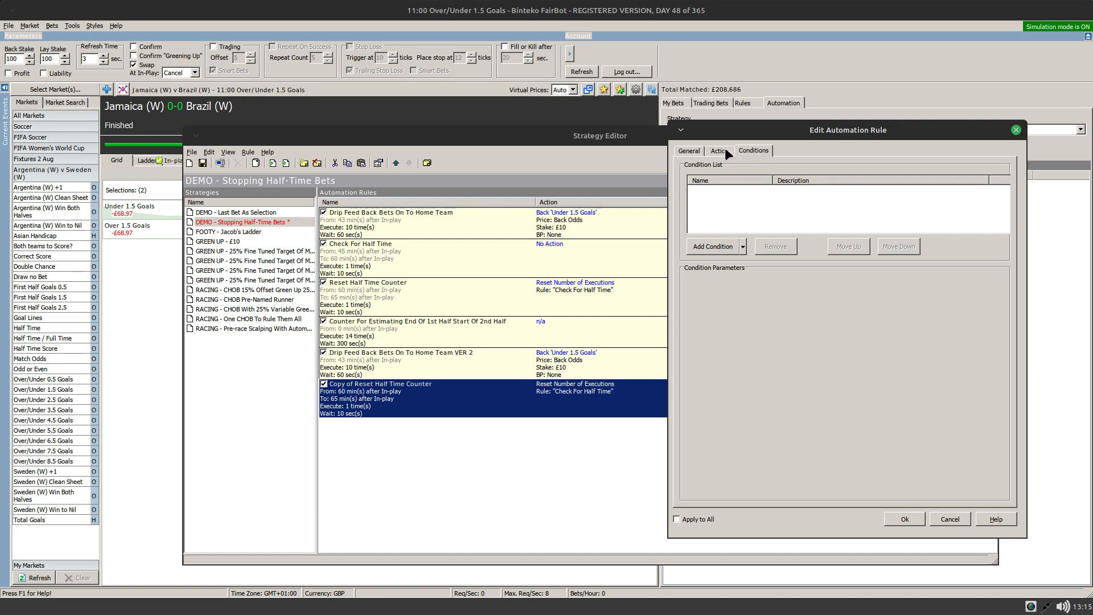
{"action": "left_click", "coordinate": [744, 246]}
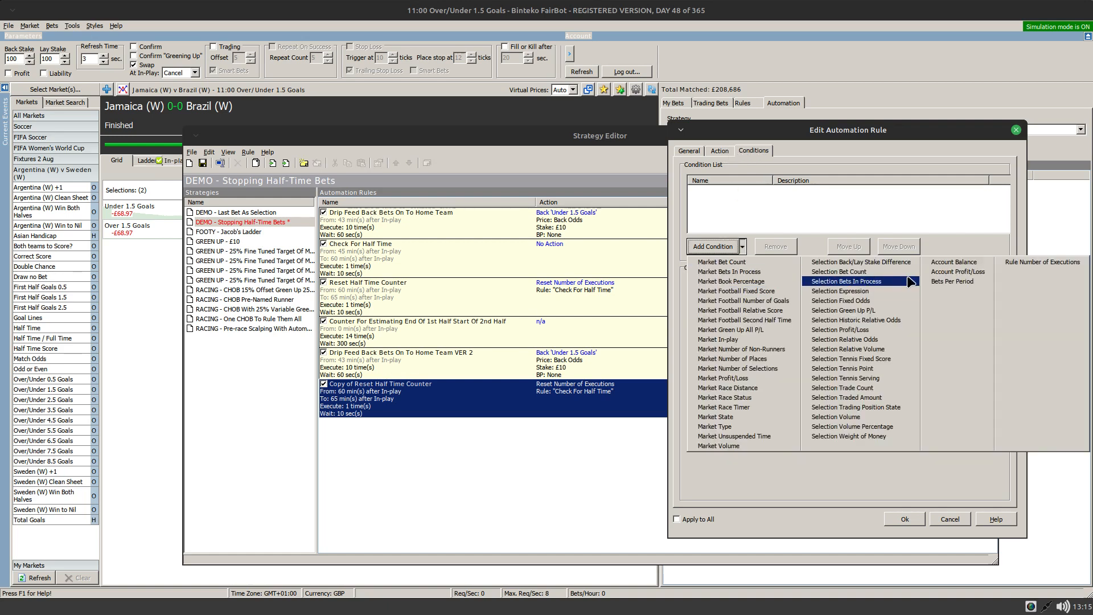
{"action": "left_click", "coordinate": [1028, 262]}
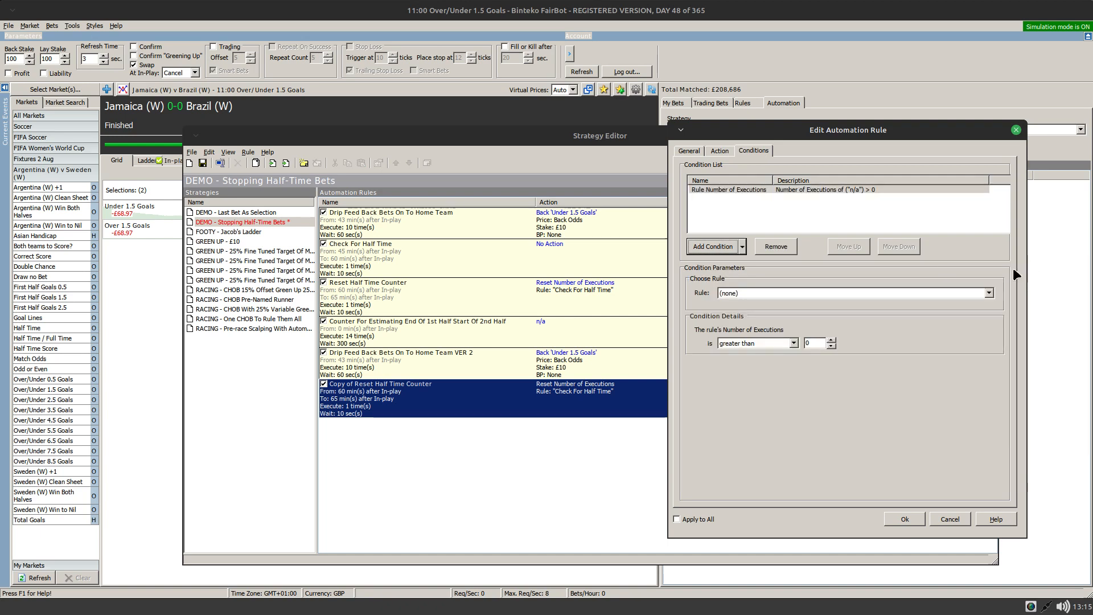
Step: Make the condition require "Counter For Estimating End Of 1st Half Start Of 2nd Half" executions equal to 14, and save the rule
{"action": "left_click", "coordinate": [809, 293]}
{"action": "left_click", "coordinate": [774, 338]}
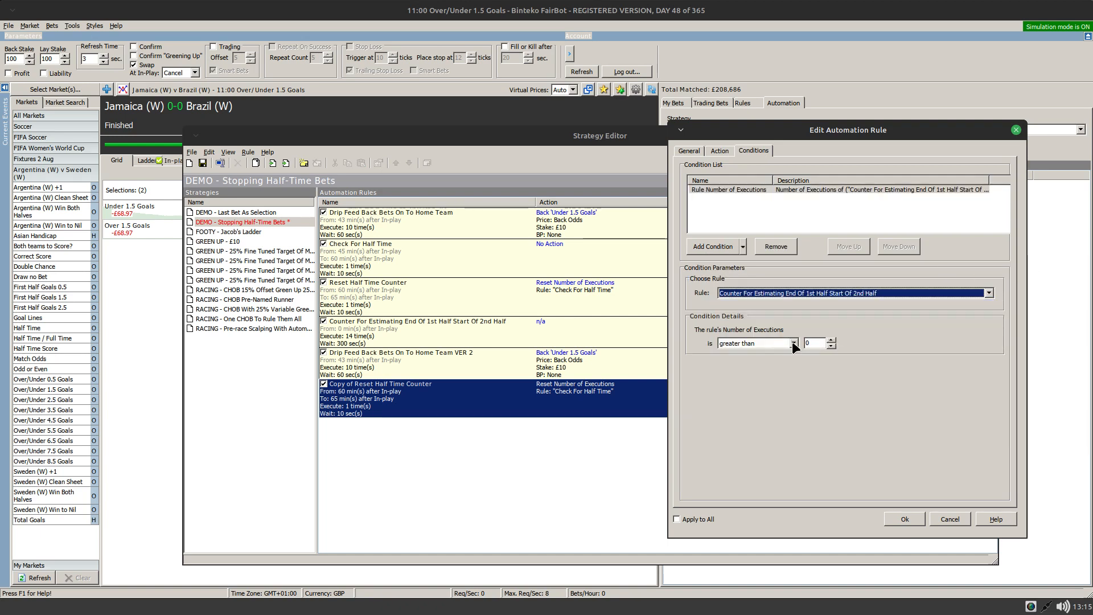
{"action": "left_click", "coordinate": [794, 344]}
{"action": "left_click", "coordinate": [752, 373]}
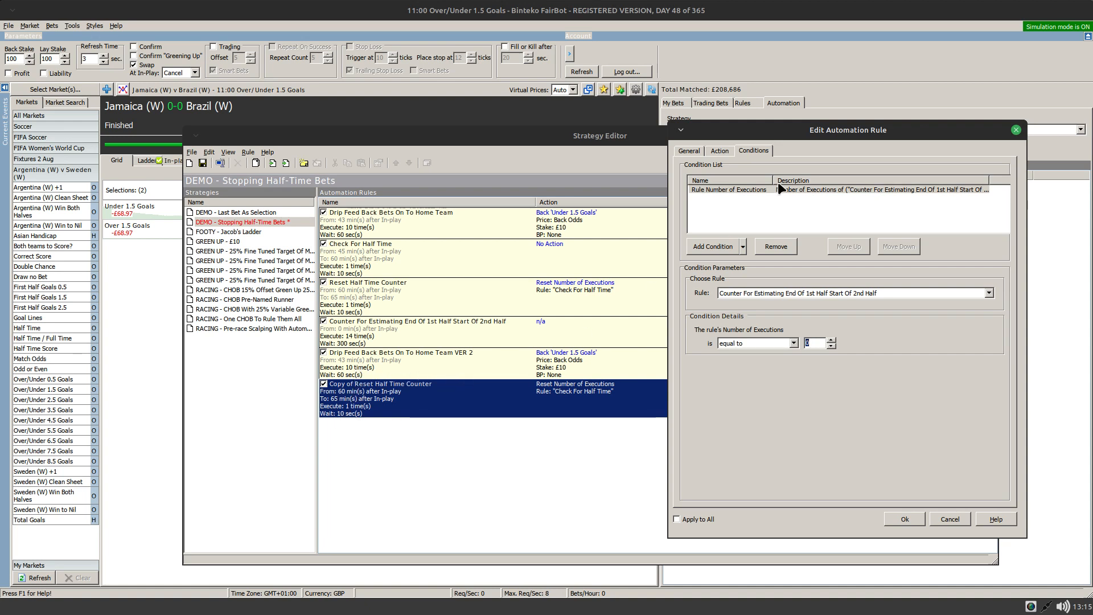
{"action": "left_click_drag", "start_coordinate": [804, 131], "coordinate": [371, 144]}
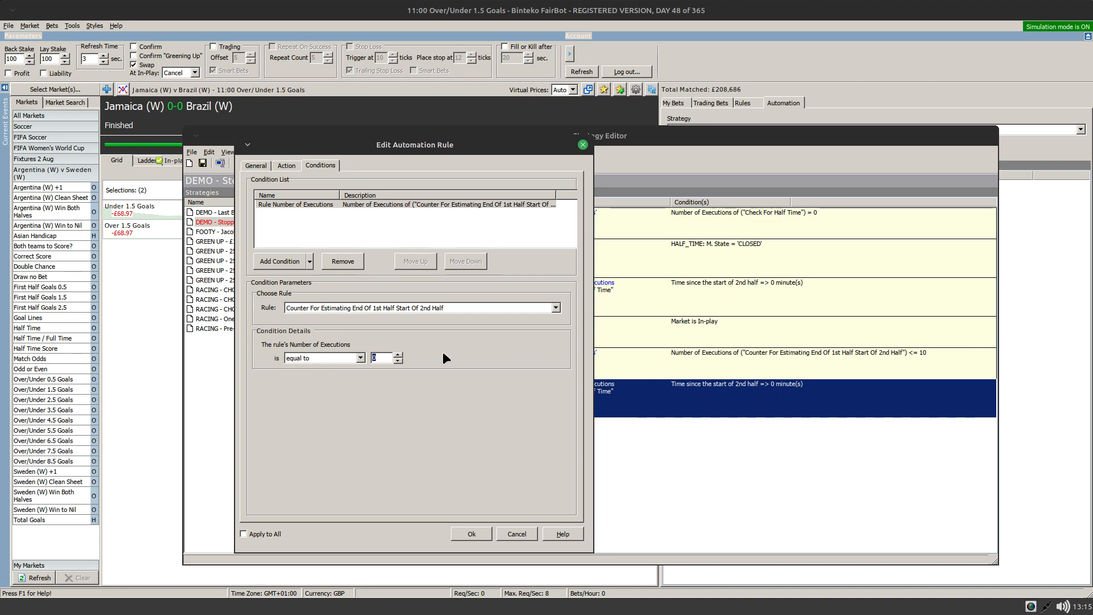
{"action": "key", "text": "BackSpace"}
{"action": "type", "text": "10"}
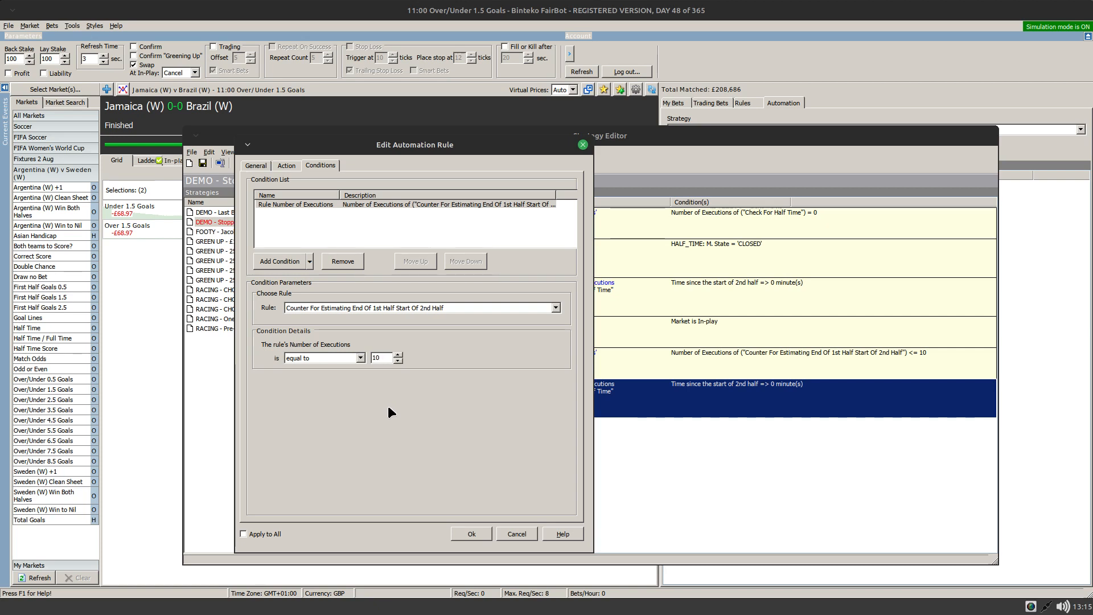
{"action": "key", "text": "BackSpace"}
{"action": "type", "text": "4"}
{"action": "left_click", "coordinate": [471, 534]}
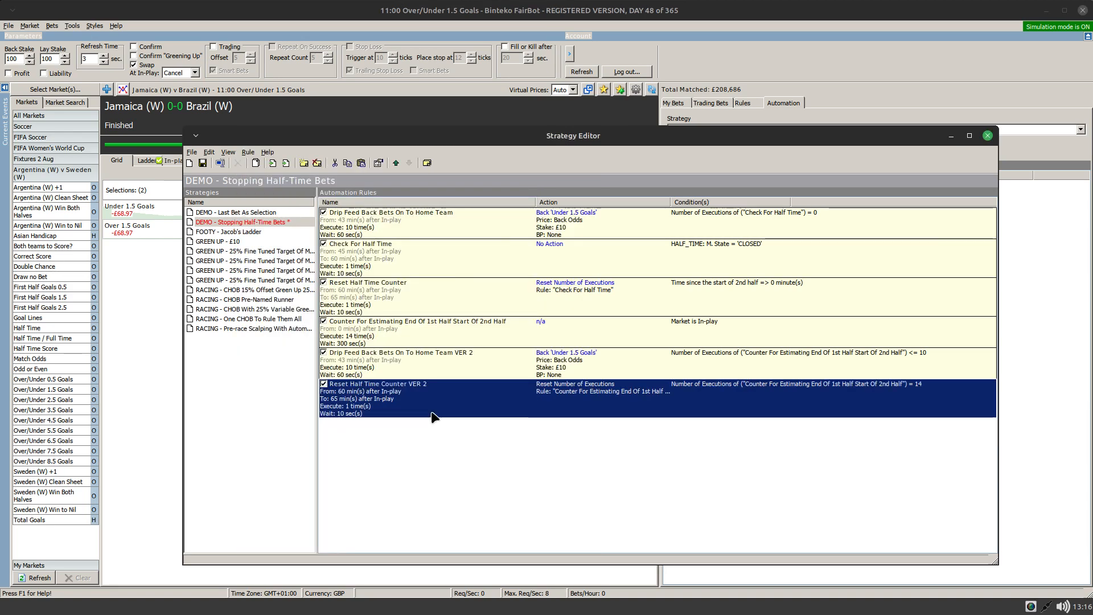
{"action": "left_click", "coordinate": [597, 475]}
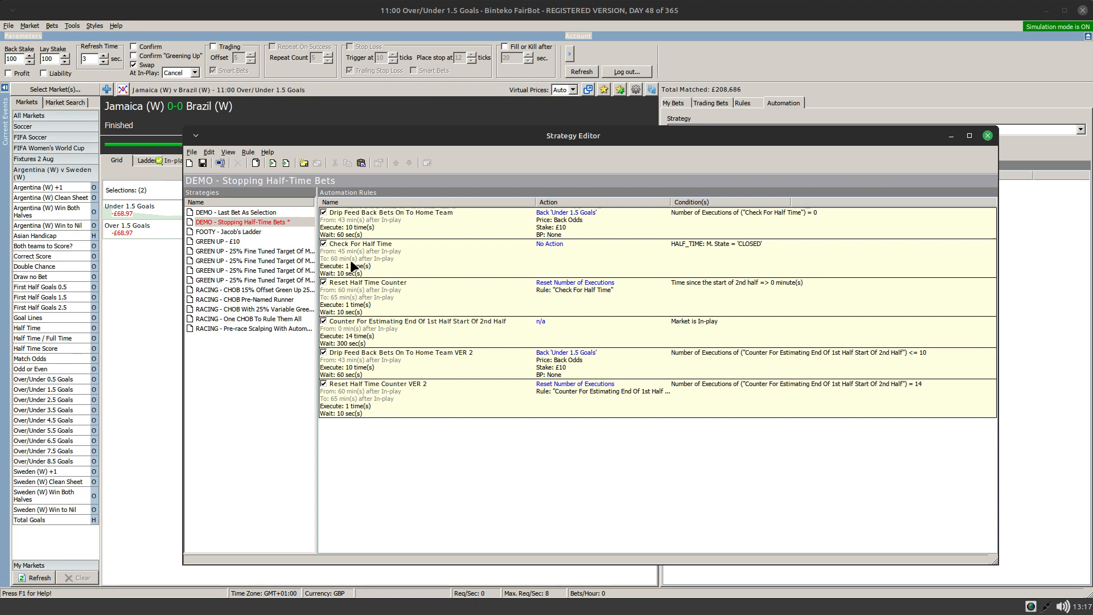
{"action": "left_click", "coordinate": [403, 337]}
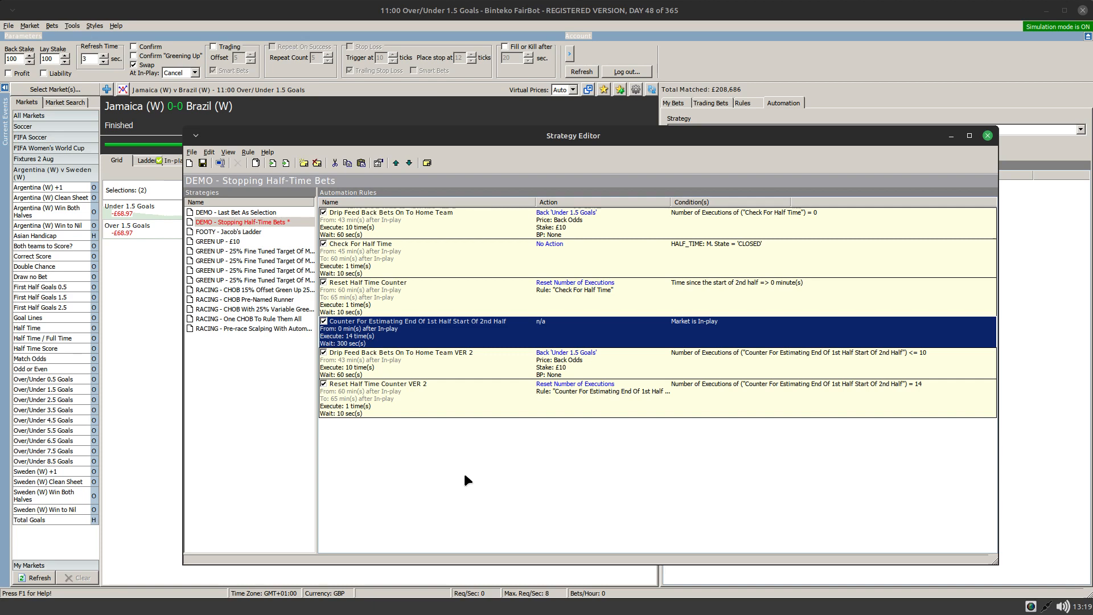
{"action": "left_click", "coordinate": [464, 480]}
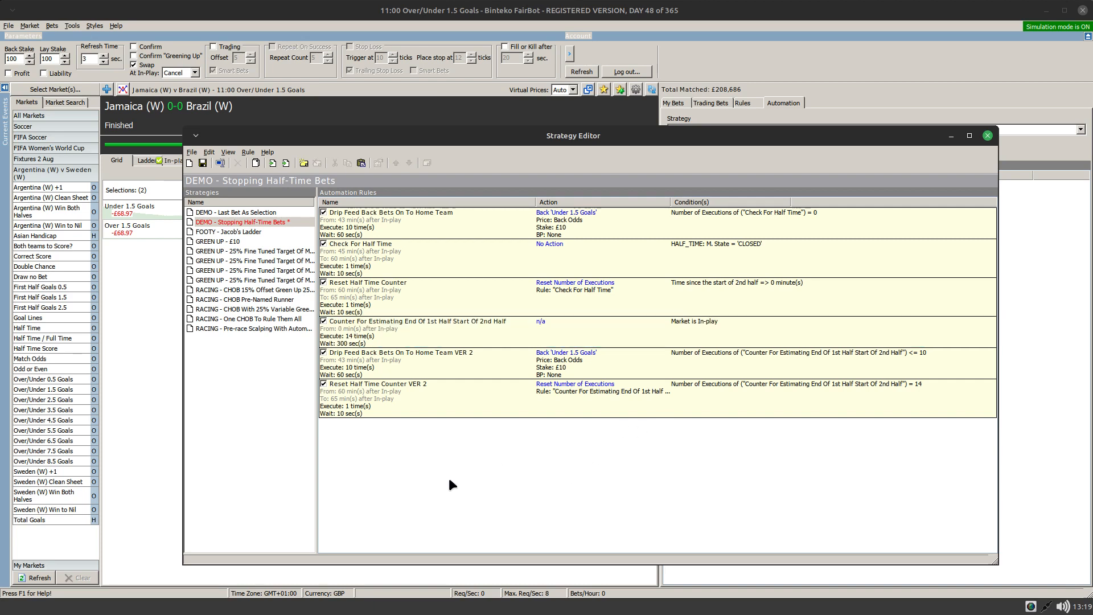